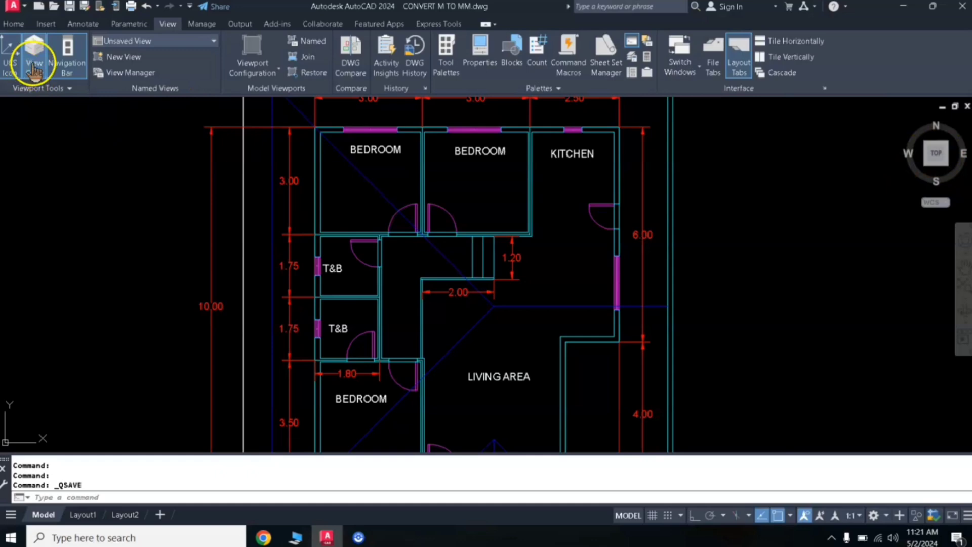
# - Hide the ViewCube and the navigation bar in the drawing area
pyautogui.click(34, 68)
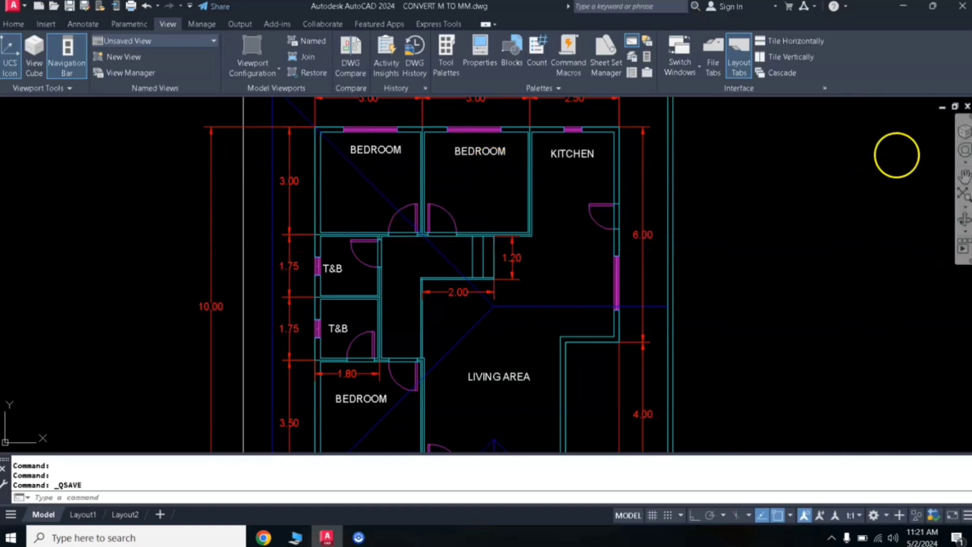
pyautogui.click(67, 59)
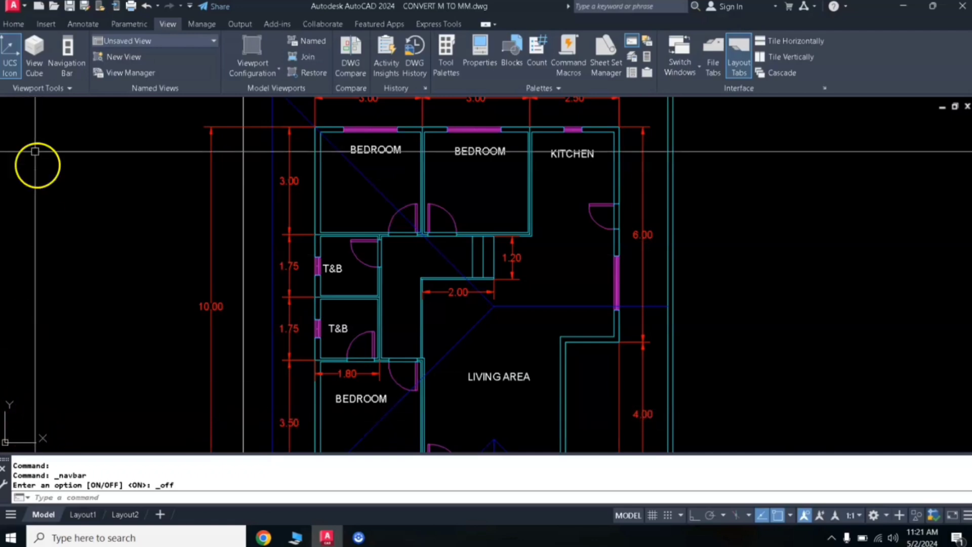
# - Toggle the UCS icon off and back on twice
pyautogui.click(9, 56)
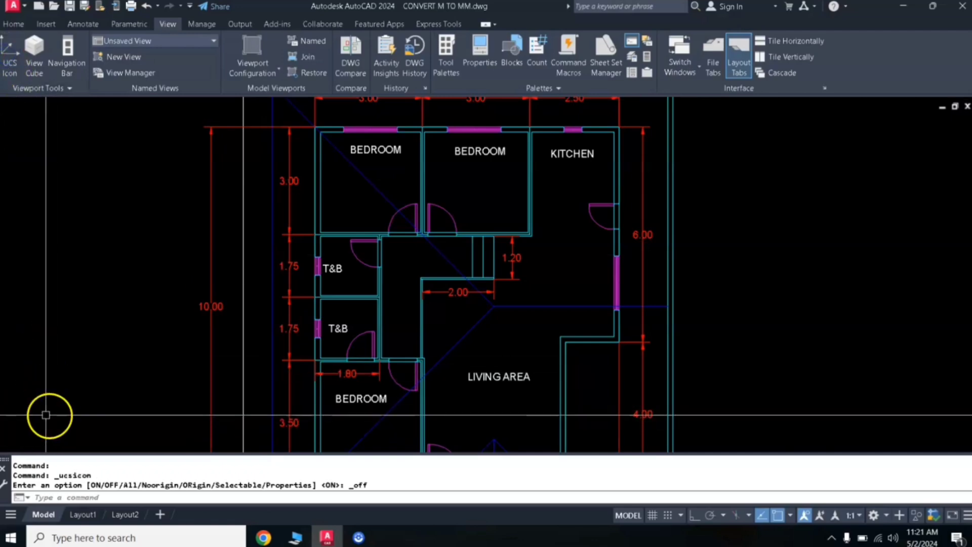
pyautogui.click(10, 60)
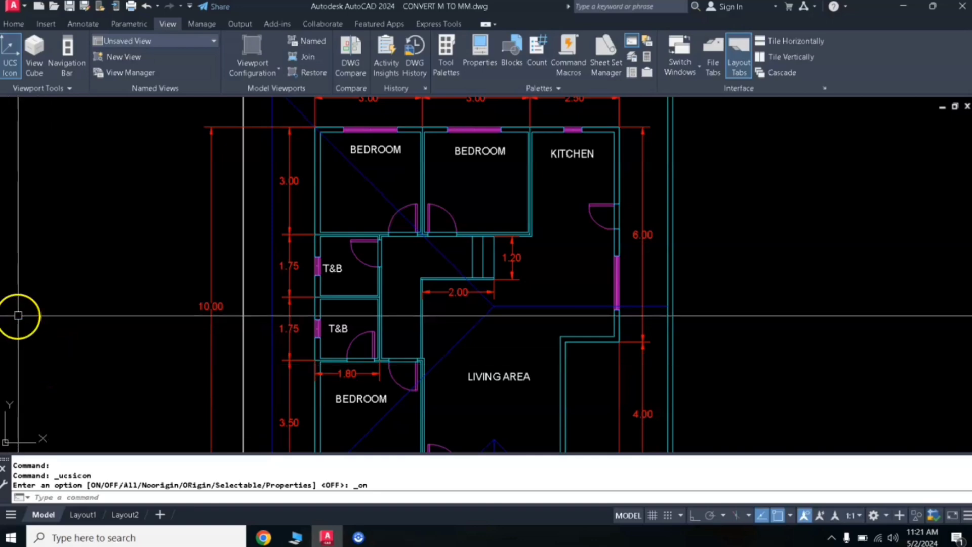
pyautogui.click(10, 61)
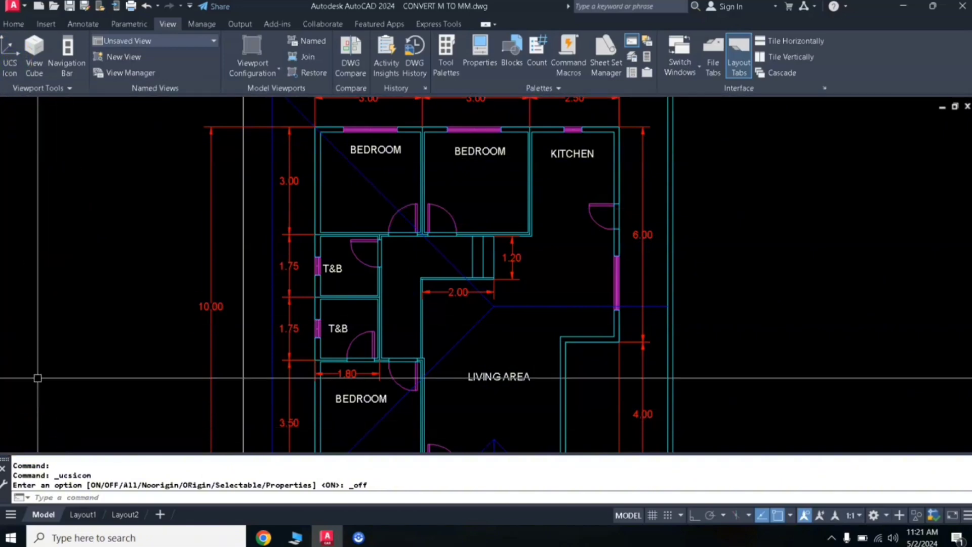
pyautogui.click(10, 63)
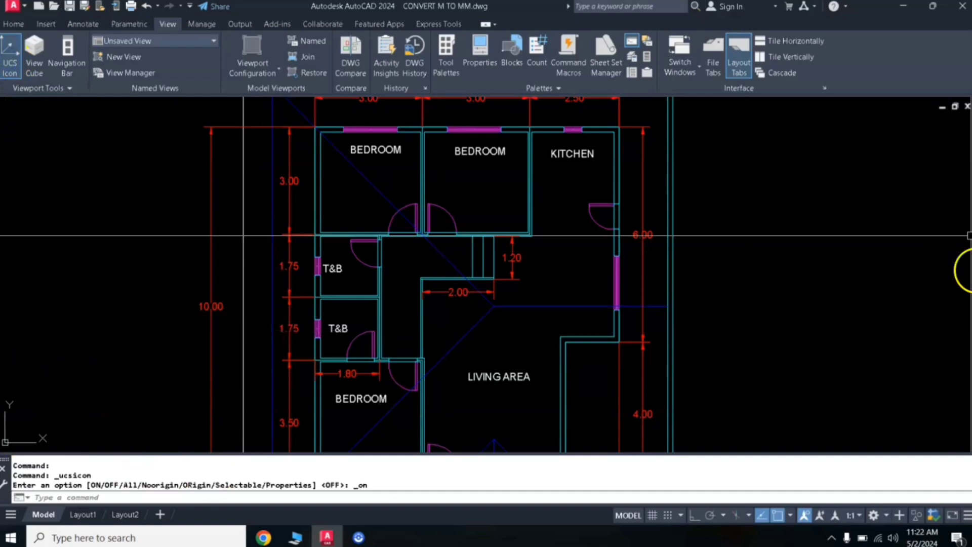
# - Show the ViewCube and the navigation bar again and hide both once more
pyautogui.click(29, 54)
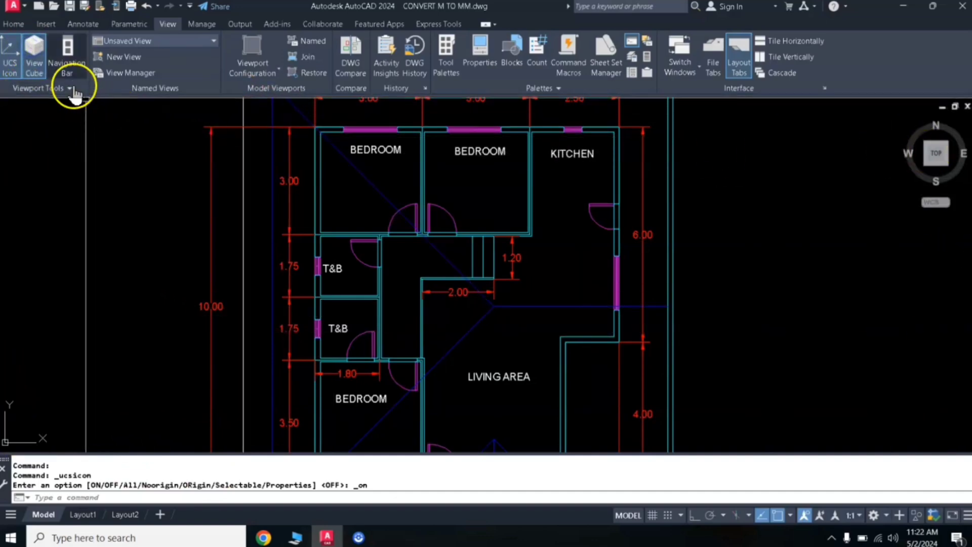
pyautogui.click(69, 66)
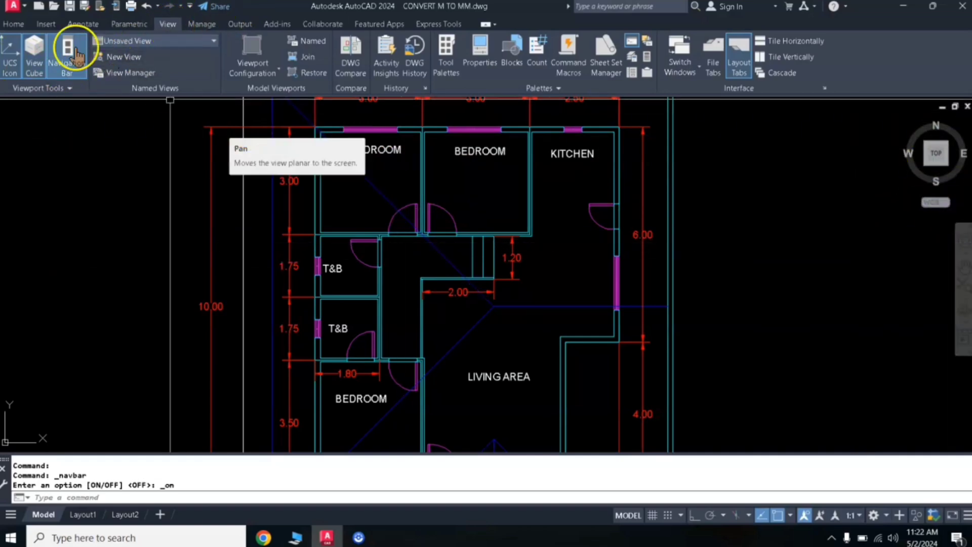
pyautogui.click(68, 63)
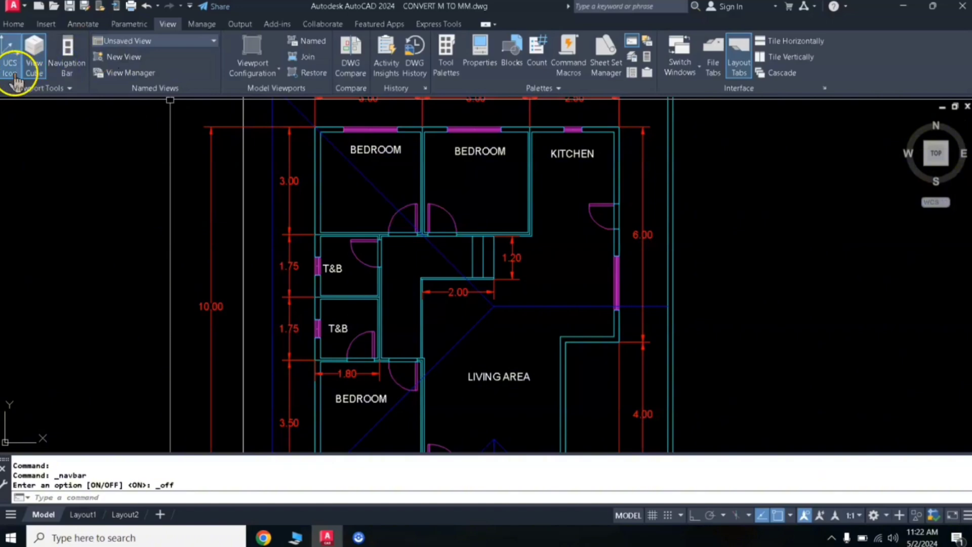
pyautogui.click(33, 63)
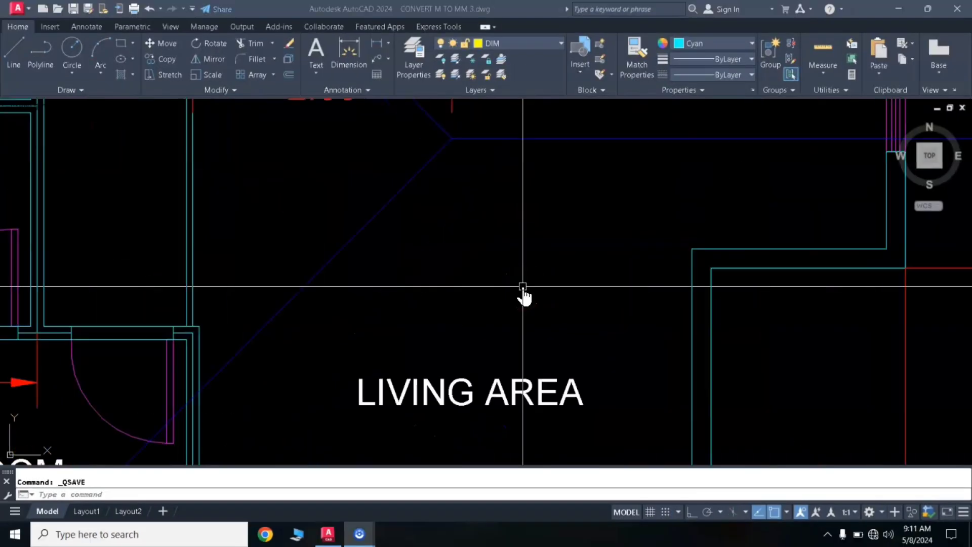
# - Examine the floor plan around the living area at different magnifications
pyautogui.scroll(-3, 523, 294)
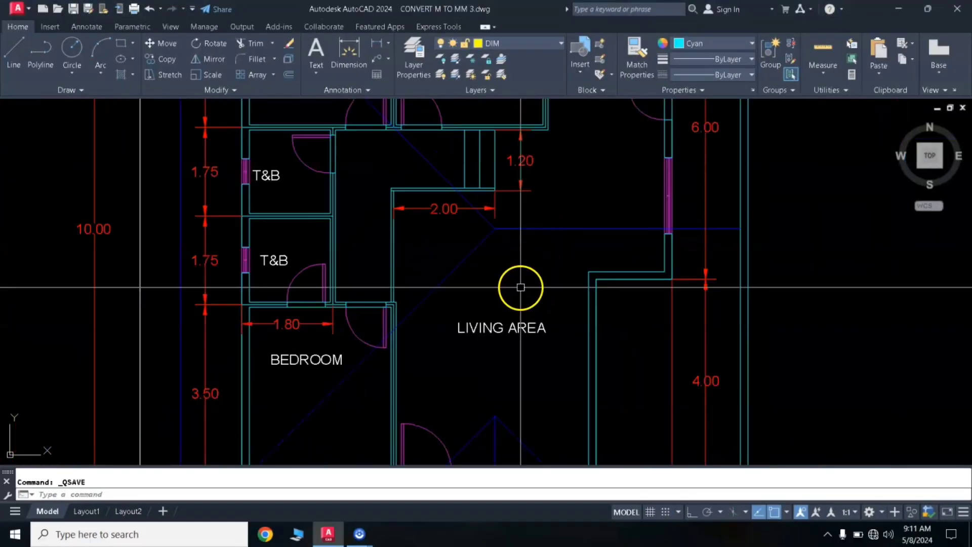
pyautogui.scroll(4, 521, 288)
pyautogui.scroll(-4, 521, 278)
pyautogui.scroll(4, 524, 253)
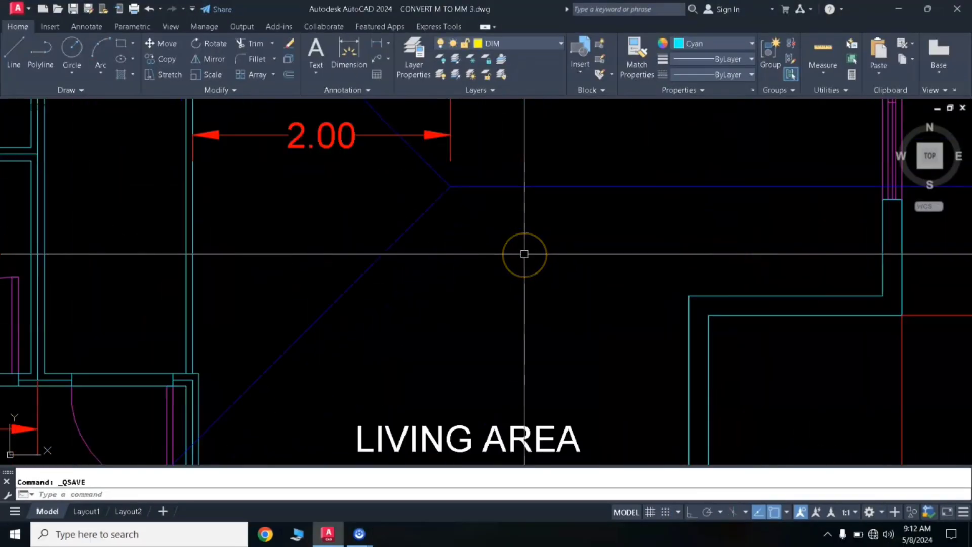
pyautogui.scroll(-4, 521, 254)
pyautogui.moveTo(521, 254)
pyautogui.mouseDown(button='middle')
pyautogui.moveTo(422, 267)
pyautogui.moveTo(486, 284)
pyautogui.mouseUp(button='middle')
pyautogui.moveTo(471, 319); pyautogui.dragTo(438, 272, button='middle')
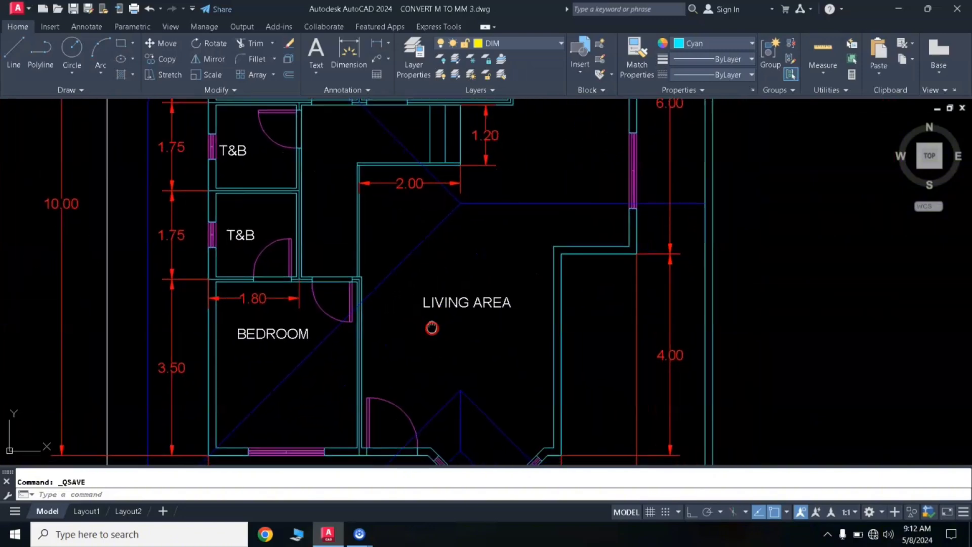
pyautogui.scroll(4, 446, 286)
pyautogui.scroll(-2, 453, 273)
pyautogui.scroll(-4, 453, 273)
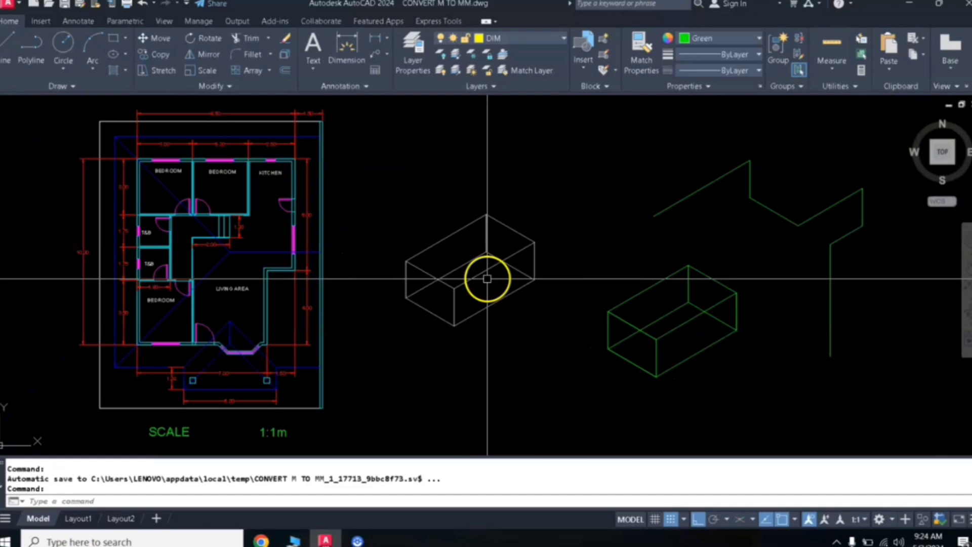
# - Turn off Object Snap in the drafting settings and accept the change
pyautogui.scroll(3, 487, 278)
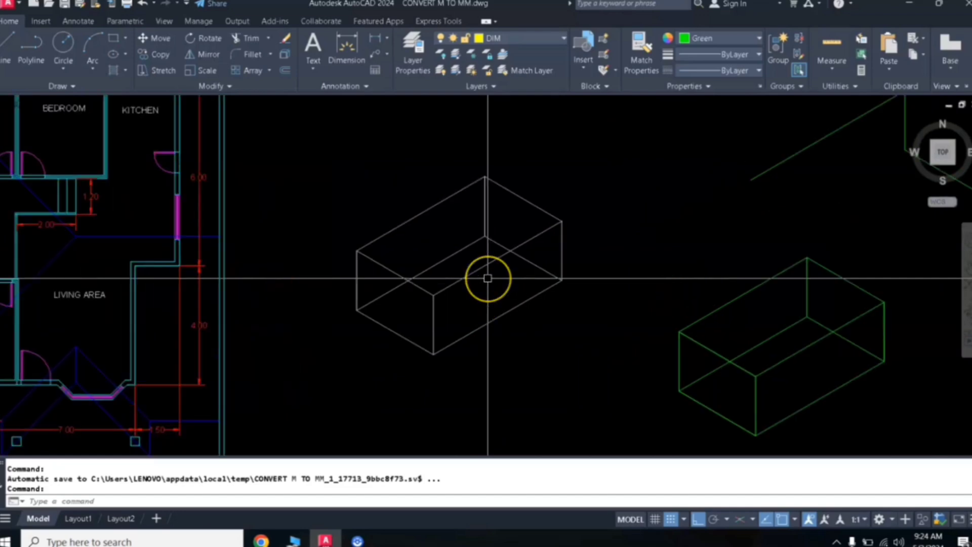
pyautogui.scroll(-3, 488, 278)
pyautogui.moveTo(495, 278); pyautogui.dragTo(470, 236, button='middle')
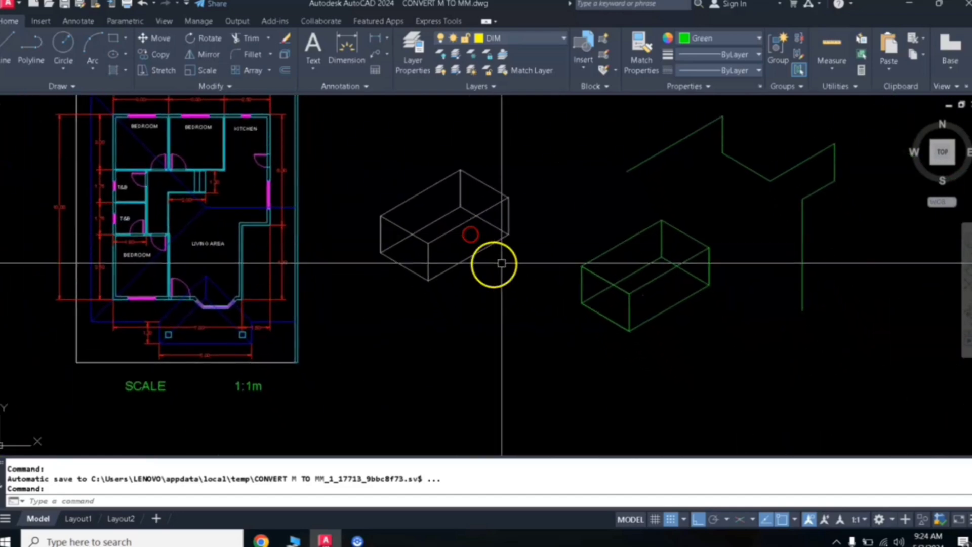
pyautogui.moveTo(527, 252); pyautogui.dragTo(520, 282, button='middle')
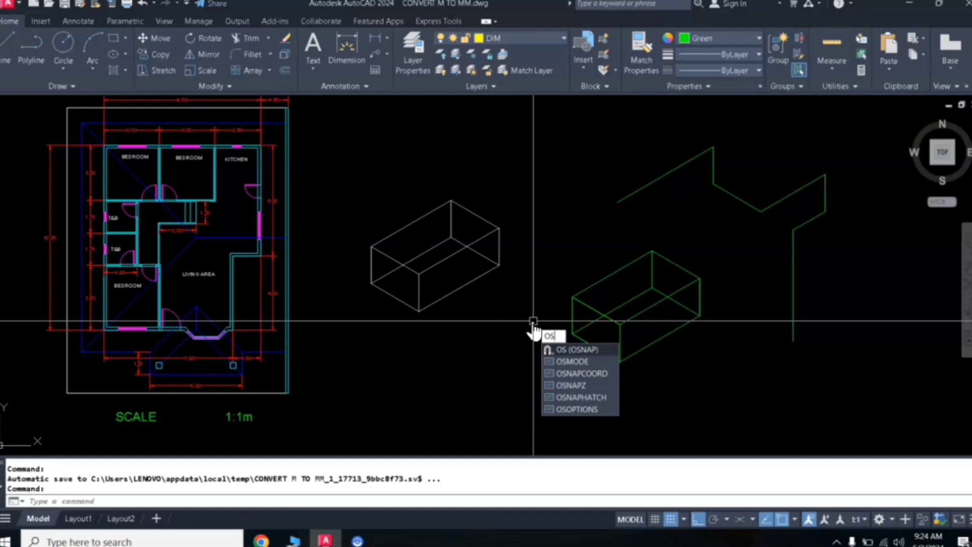
pyautogui.click(563, 350)
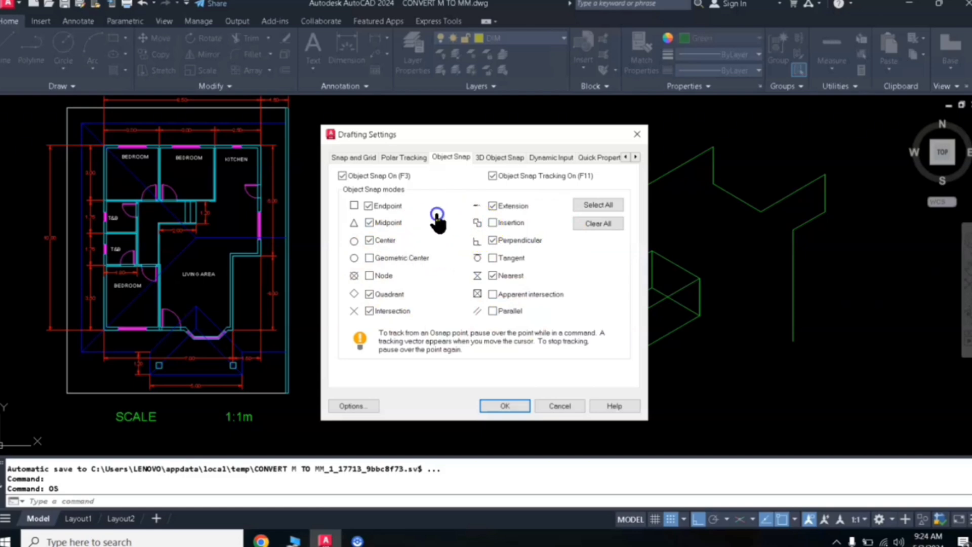
pyautogui.click(341, 176)
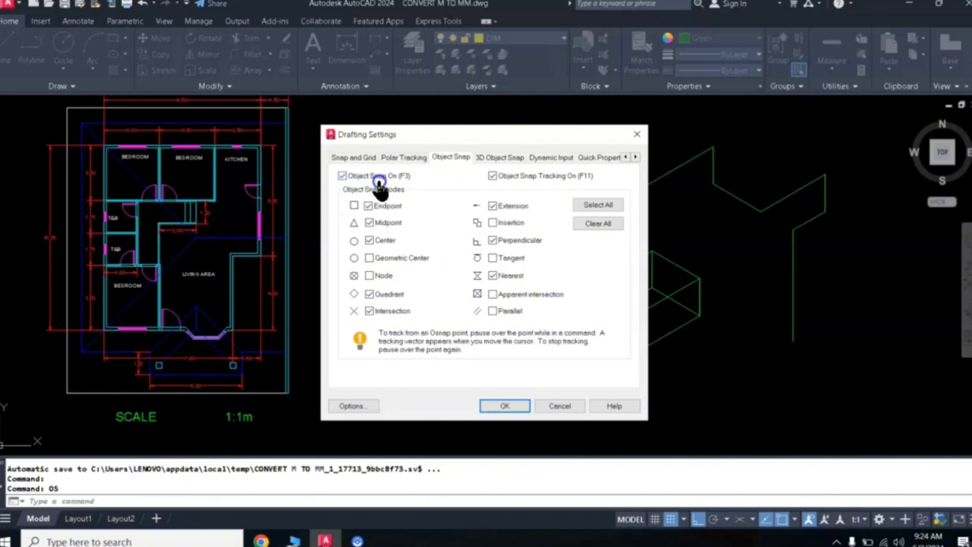
pyautogui.click(342, 177)
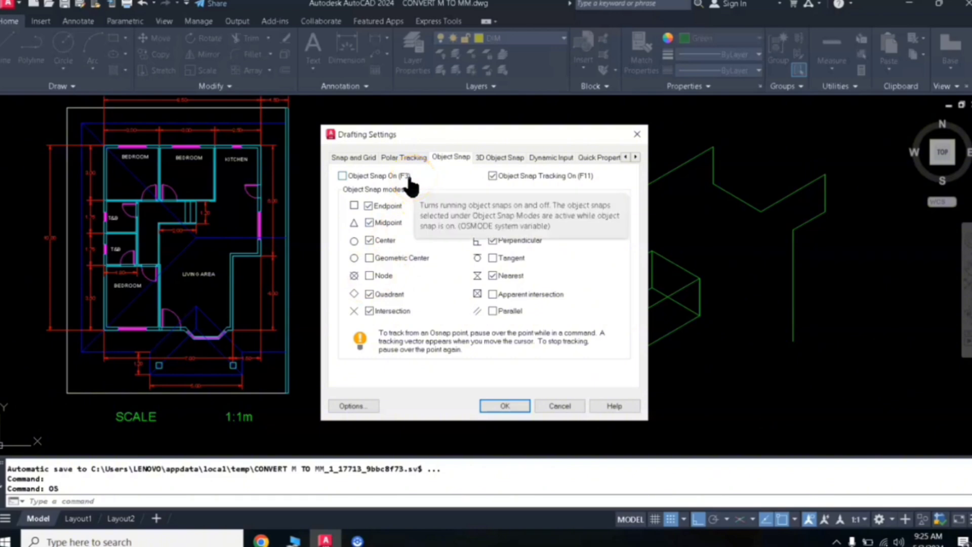
pyautogui.click(342, 176)
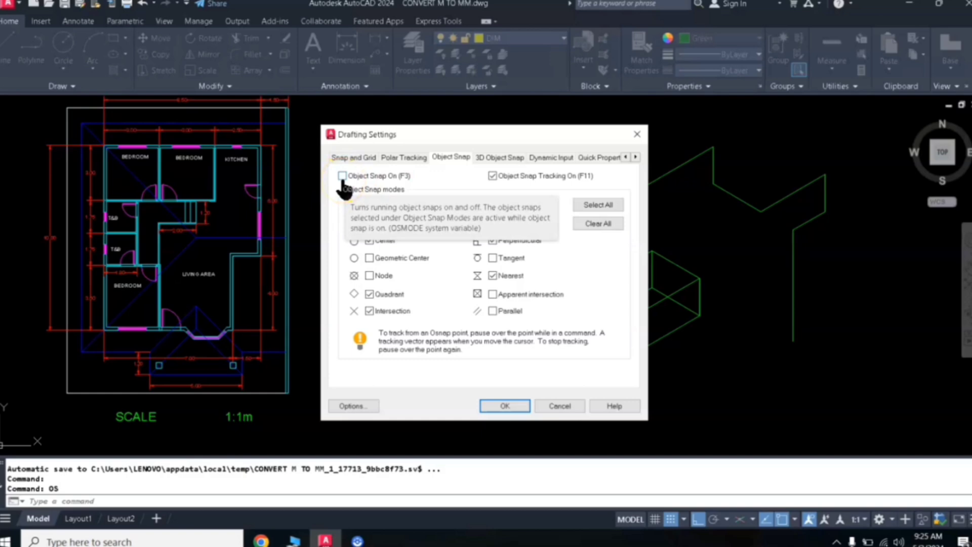
pyautogui.click(506, 407)
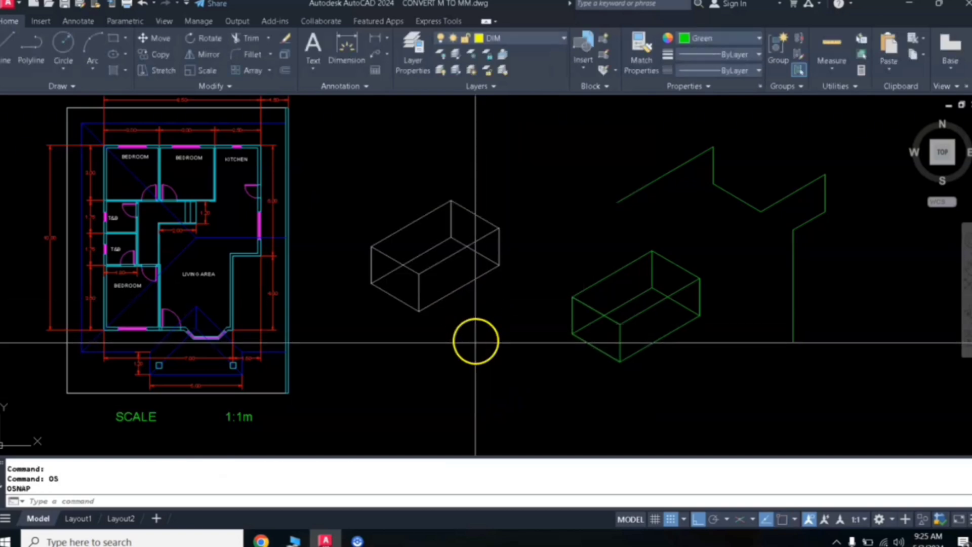
pyautogui.write('L')
pyautogui.press('Return')
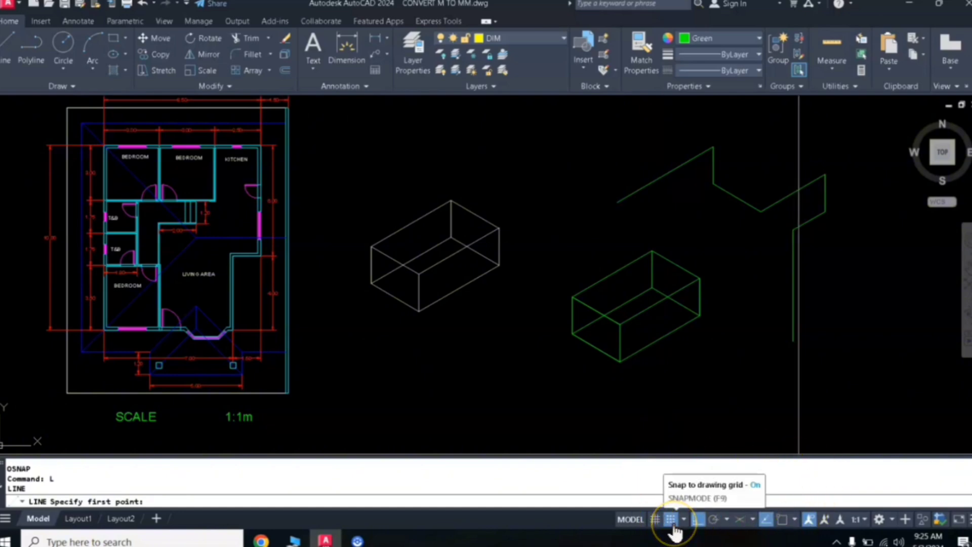
pyautogui.click(336, 426)
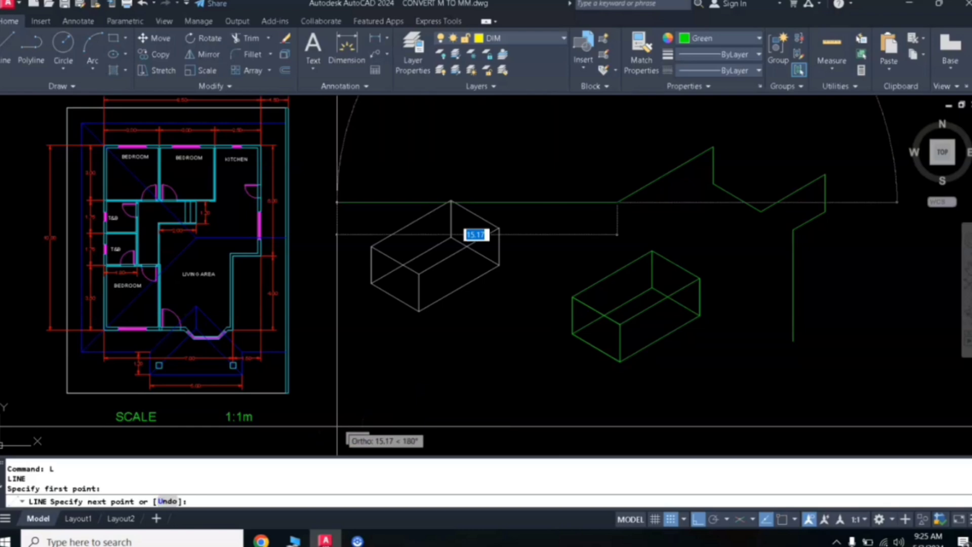
pyautogui.press('Escape')
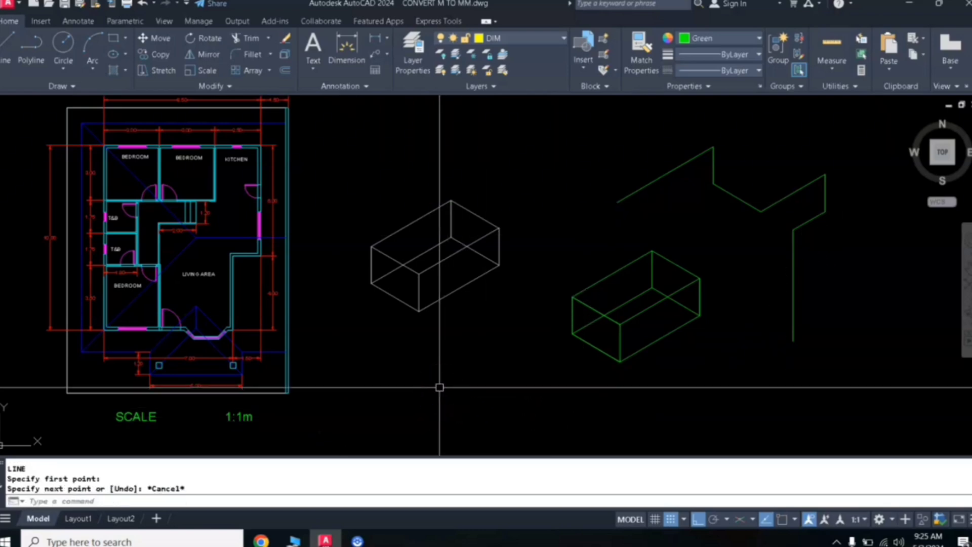
# - Run the SNAP command and set grid snapping to OFF
pyautogui.write('s')
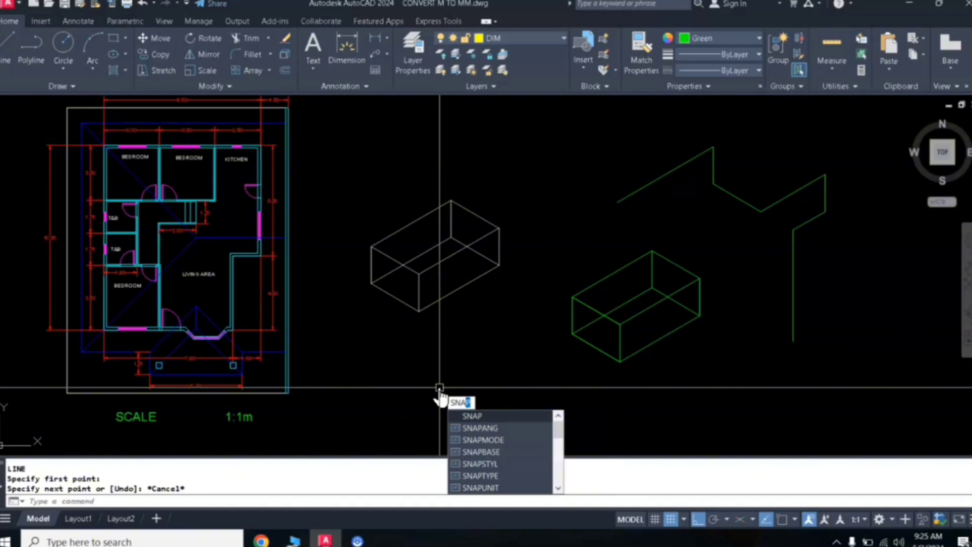
pyautogui.write('nap')
pyautogui.press('Return')
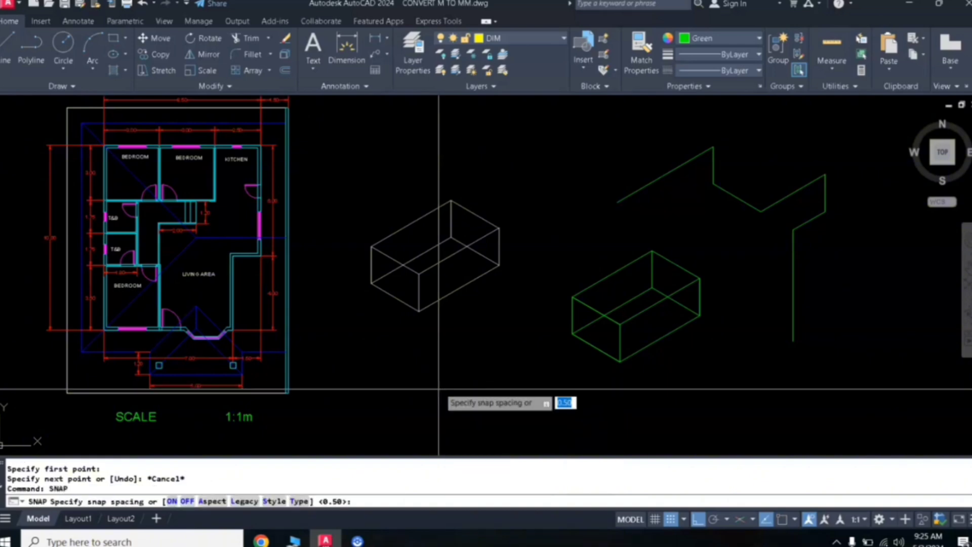
pyautogui.click(181, 501)
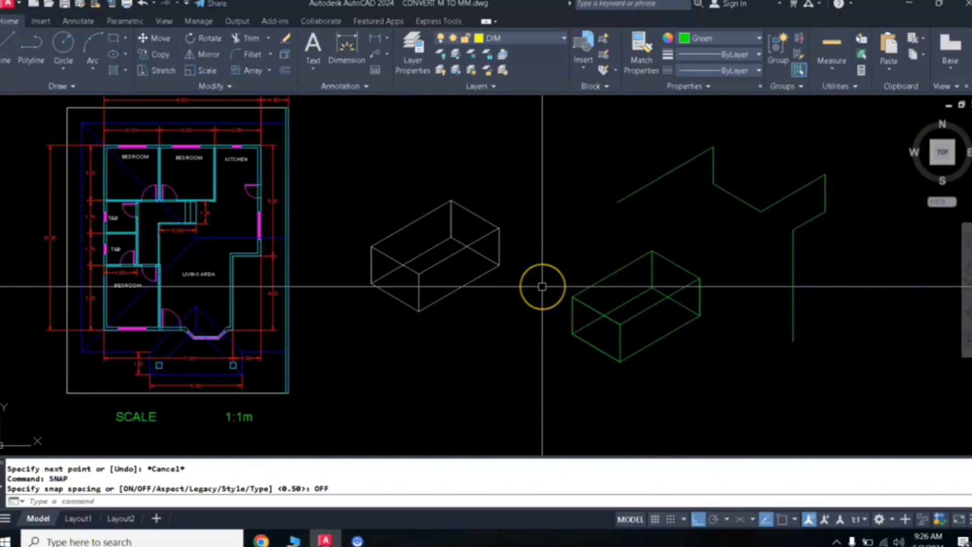
# - With the current colour set to Cyan, draw a vertical line about 3.6 units long upward from the left end of the open green line chain
pyautogui.press('Return')
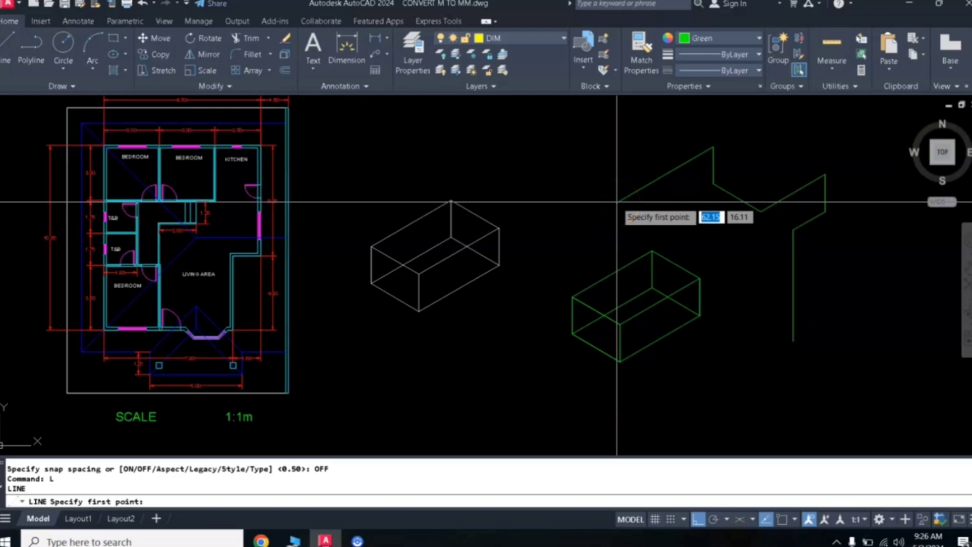
pyautogui.press('Escape')
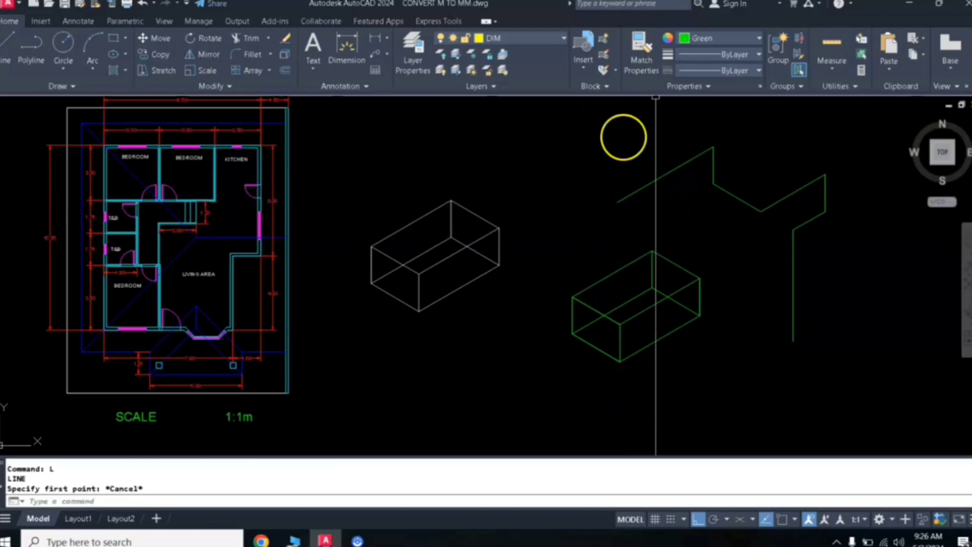
pyautogui.click(709, 38)
pyautogui.click(721, 163)
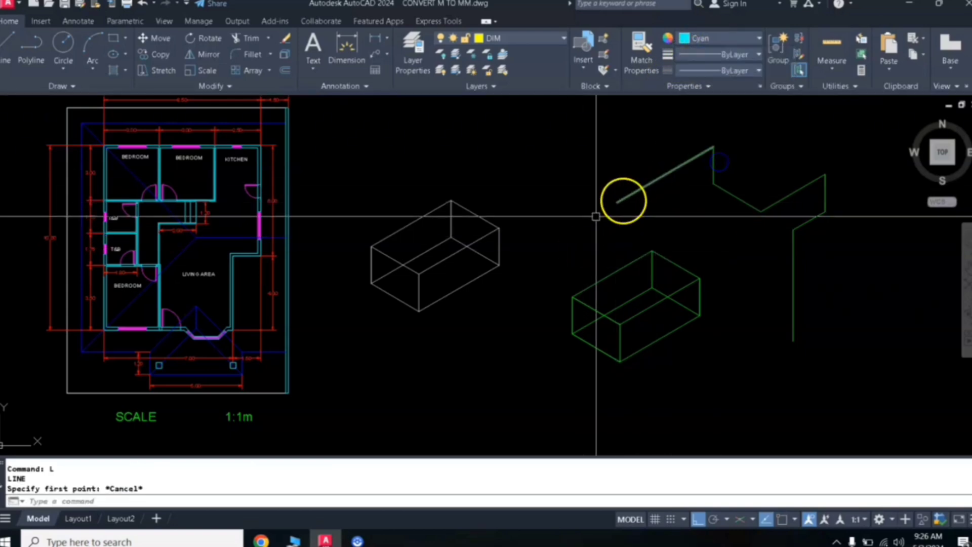
pyautogui.write('l')
pyautogui.press('Return')
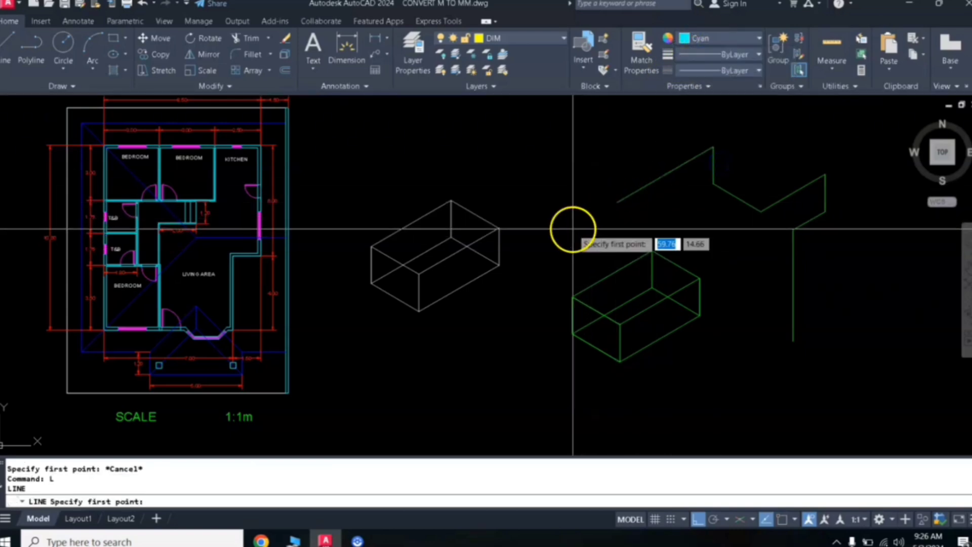
pyautogui.click(617, 203)
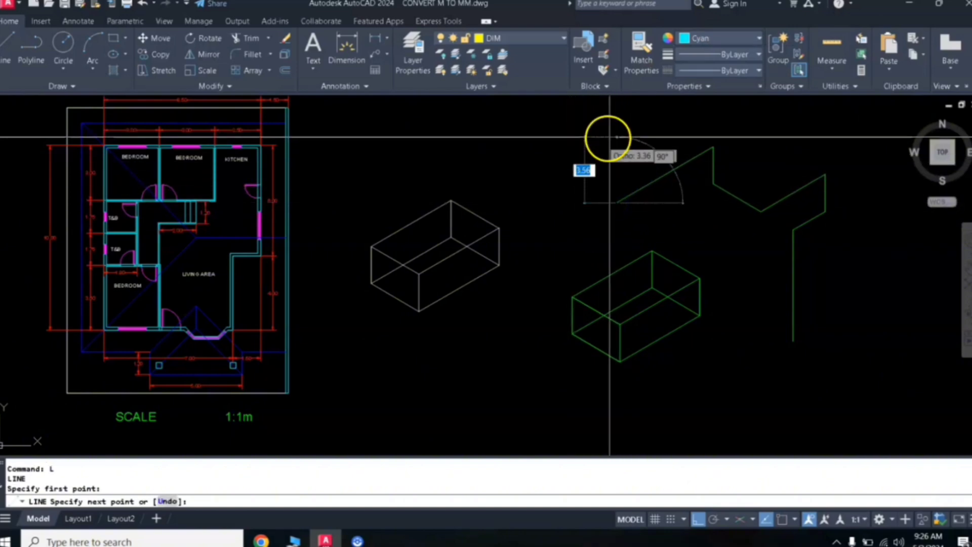
pyautogui.click(617, 136)
pyautogui.press('Return')
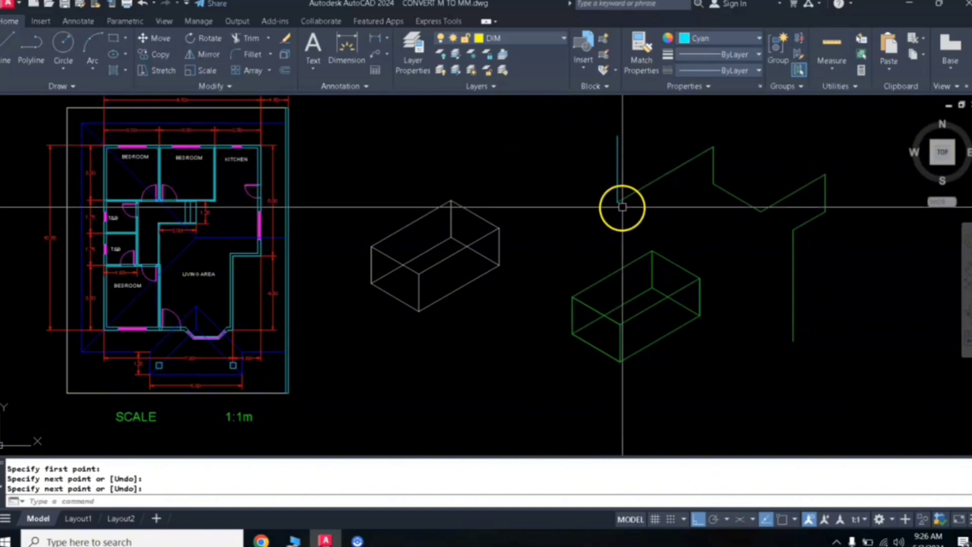
pyautogui.scroll(8, 623, 205)
pyautogui.scroll(5, 580, 149)
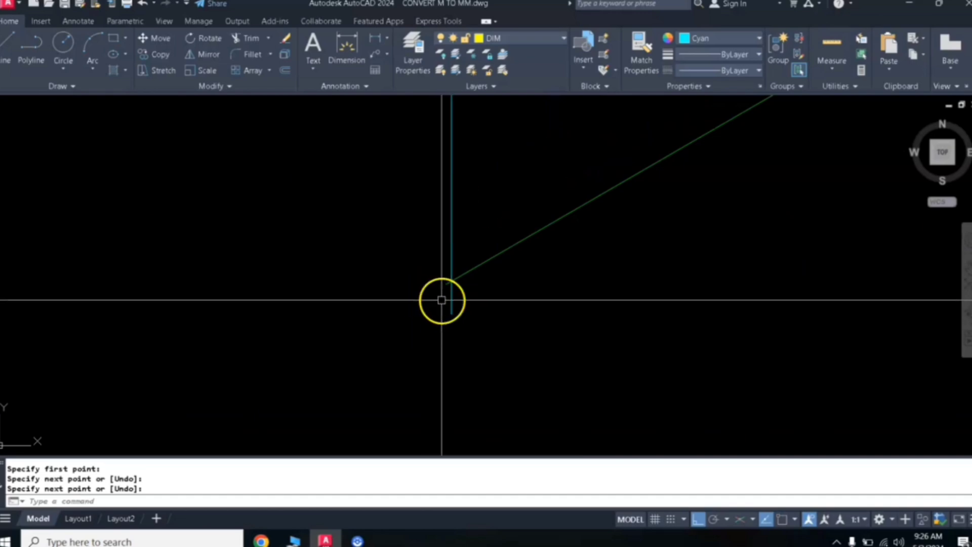
# - Examine how the lower end of the cyan vertical line meets the left end of the green line chain
pyautogui.scroll(4, 443, 299)
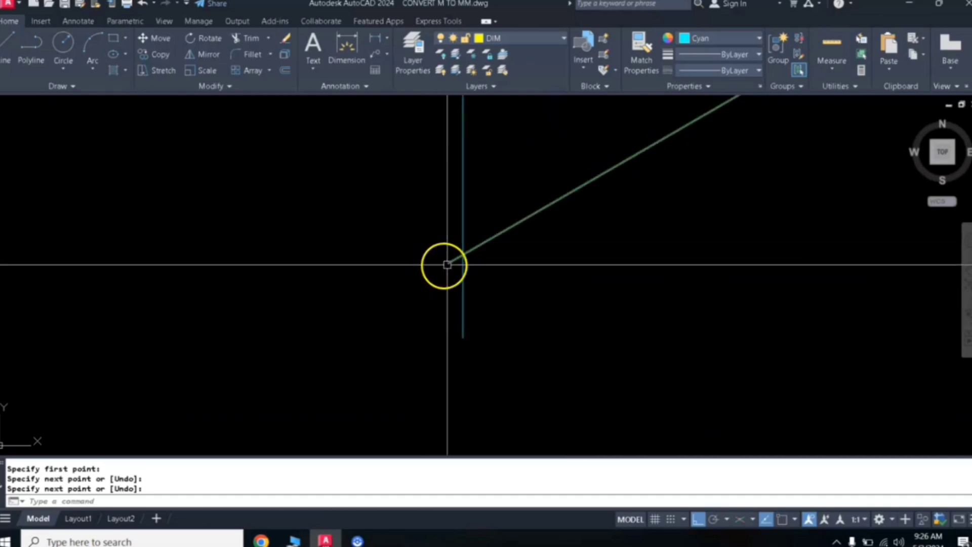
pyautogui.scroll(-4, 398, 294)
pyautogui.scroll(-5, 397, 295)
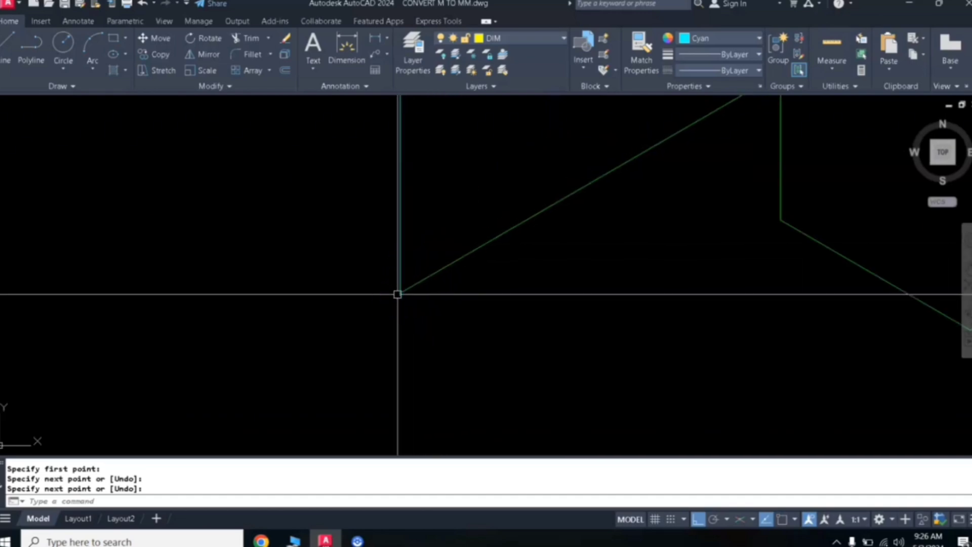
pyautogui.scroll(-3, 432, 236)
pyautogui.moveTo(432, 238); pyautogui.dragTo(542, 261, button='middle')
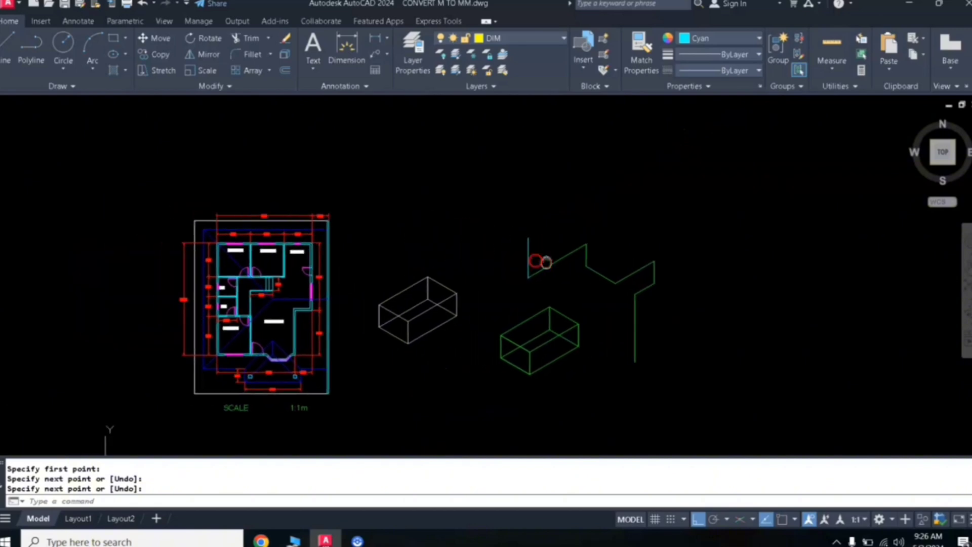
pyautogui.scroll(2, 499, 254)
pyautogui.scroll(-2, 499, 254)
pyautogui.scroll(4, 501, 250)
pyautogui.scroll(-4, 501, 250)
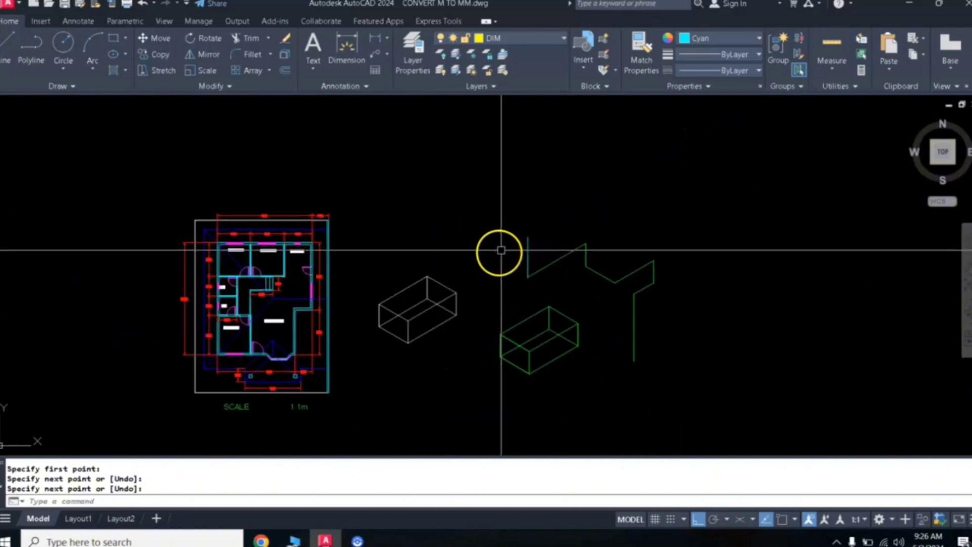
# - Draw a horizontal line to the right from the top corner of the white box and inspect its starting junction
pyautogui.scroll(4, 501, 250)
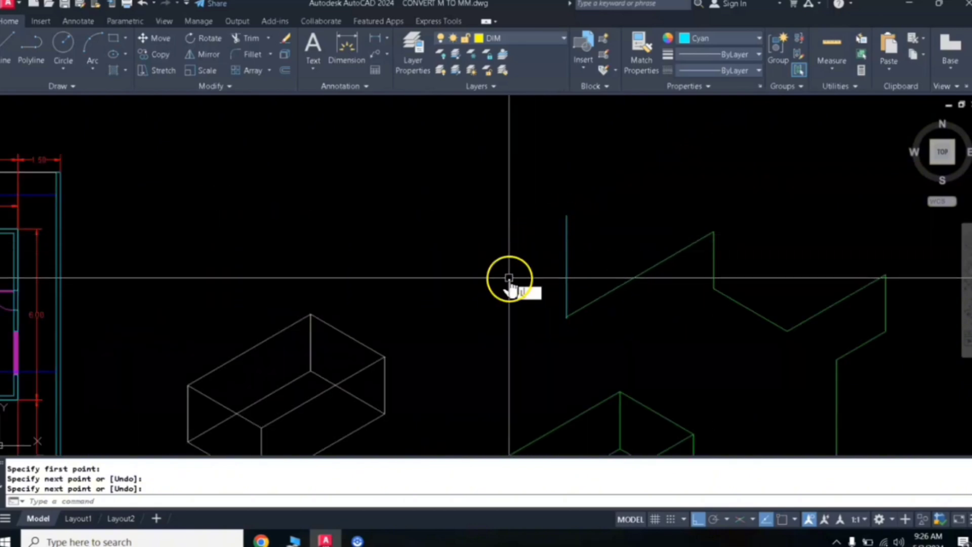
pyautogui.write('l')
pyautogui.press('Return')
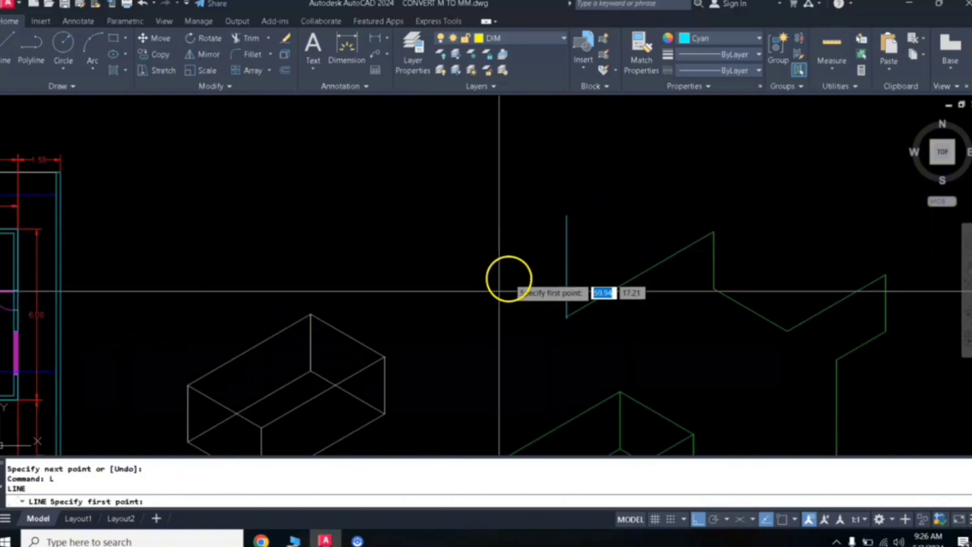
pyautogui.click(312, 315)
pyautogui.click(408, 263)
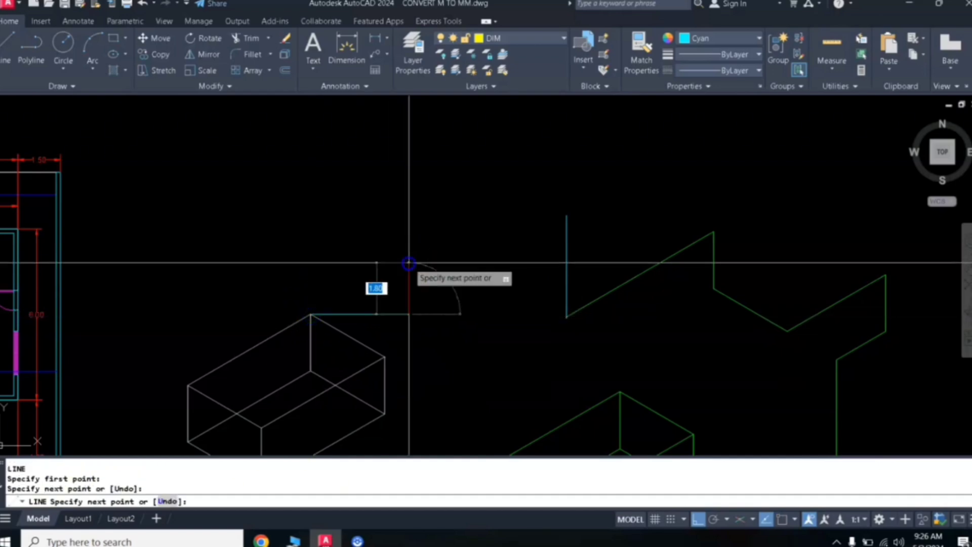
pyautogui.press('Return')
pyautogui.scroll(5, 312, 310)
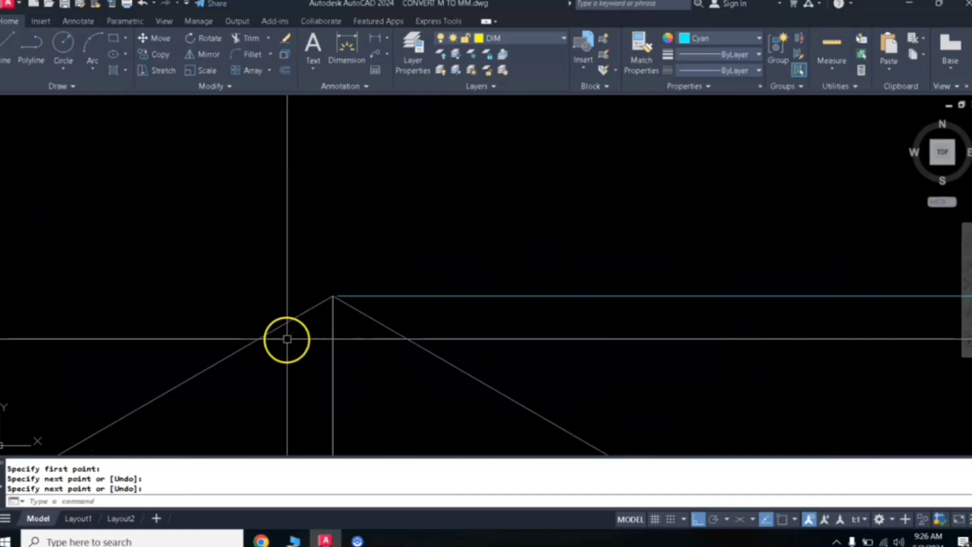
pyautogui.scroll(3, 328, 299)
pyautogui.scroll(-8, 382, 275)
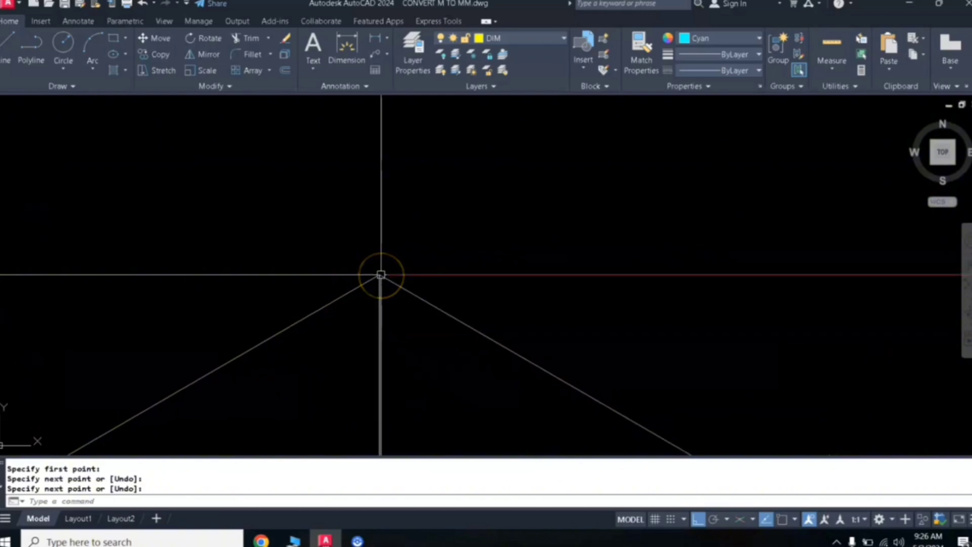
# - Erase the horizontal line at the white box and the vertical cyan line at the green chain's left end
pyautogui.click(443, 274)
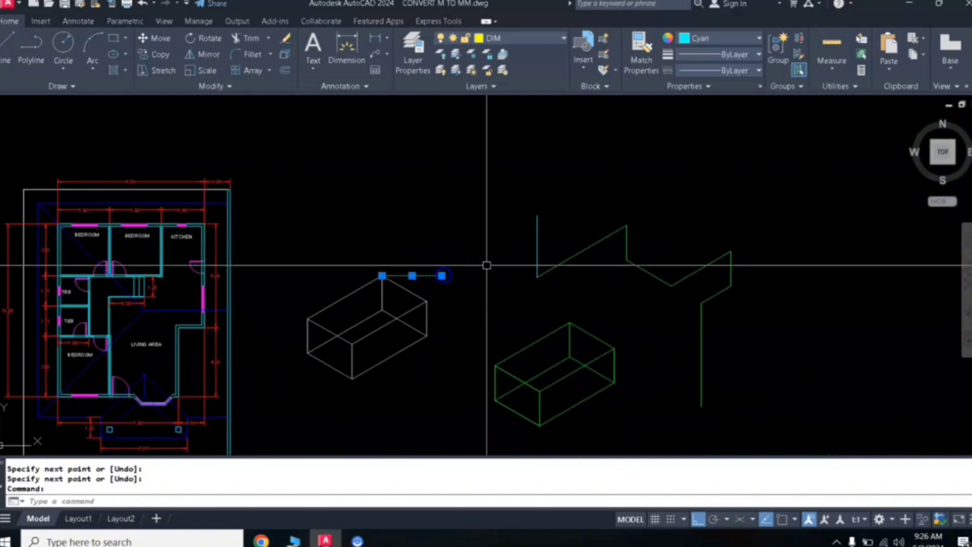
pyautogui.click(536, 244)
pyautogui.press('Return')
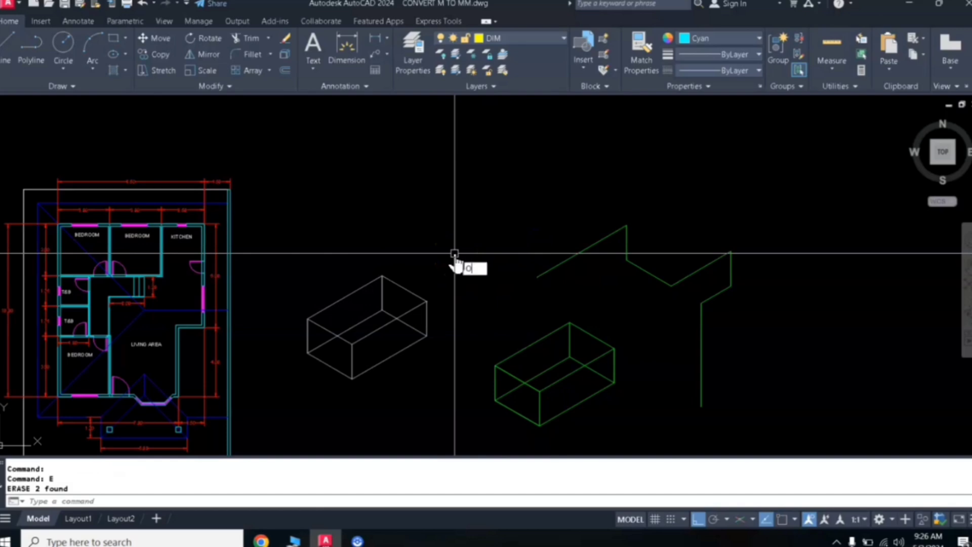
# - Turn on Object Snap in the drafting settings and accept the change
pyautogui.press('Return')
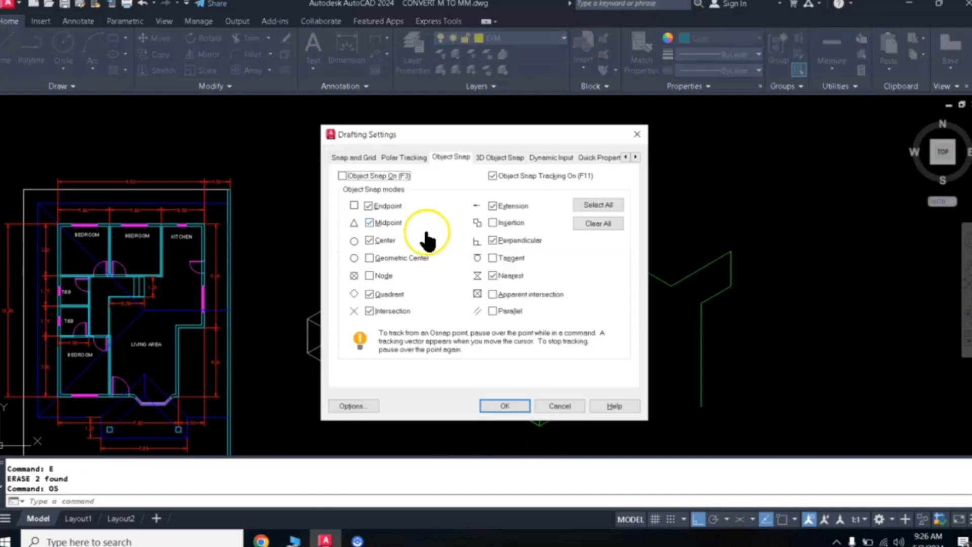
pyautogui.click(341, 178)
pyautogui.click(494, 408)
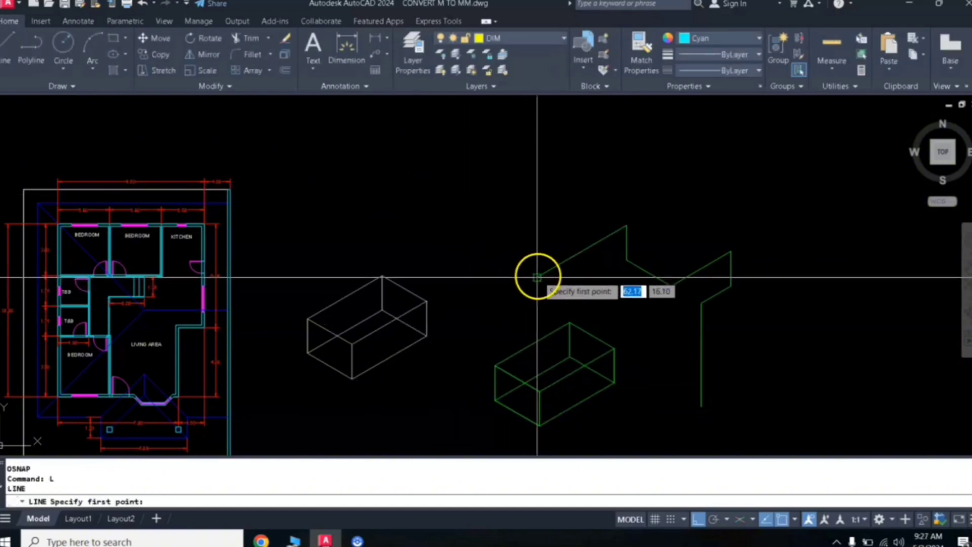
# - Draw a vertical line upward from the left endpoint of the open green line chain, snapping to that endpoint
pyautogui.click(537, 277)
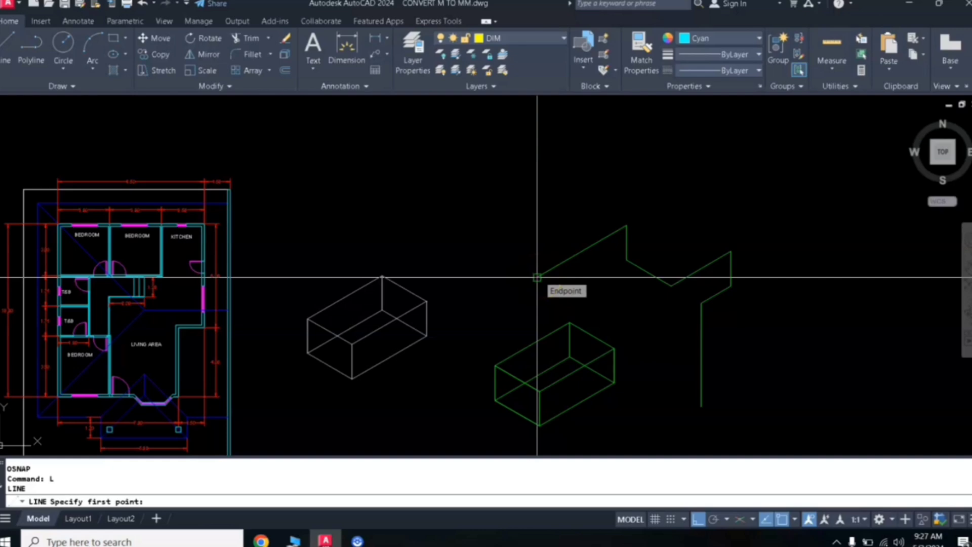
pyautogui.click(537, 277)
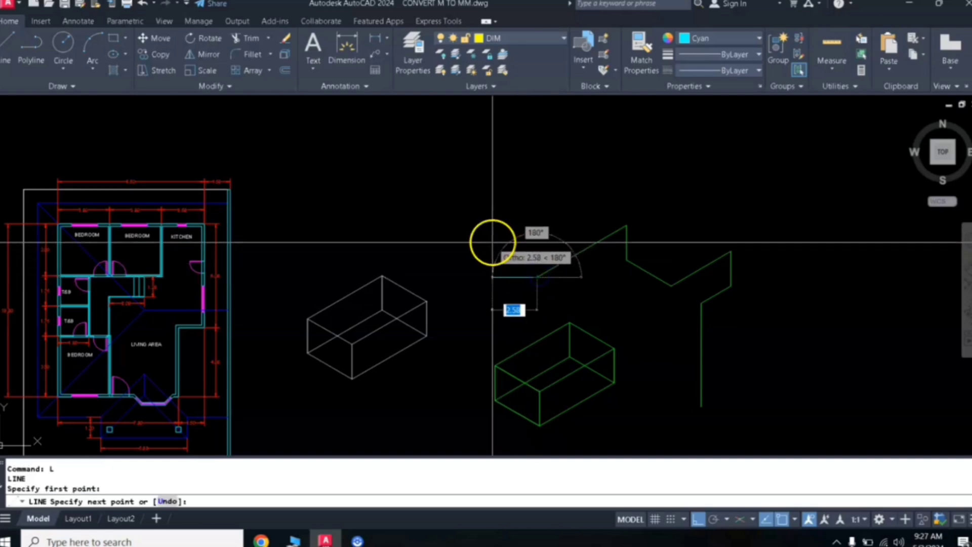
pyautogui.click(537, 208)
pyautogui.press('Return')
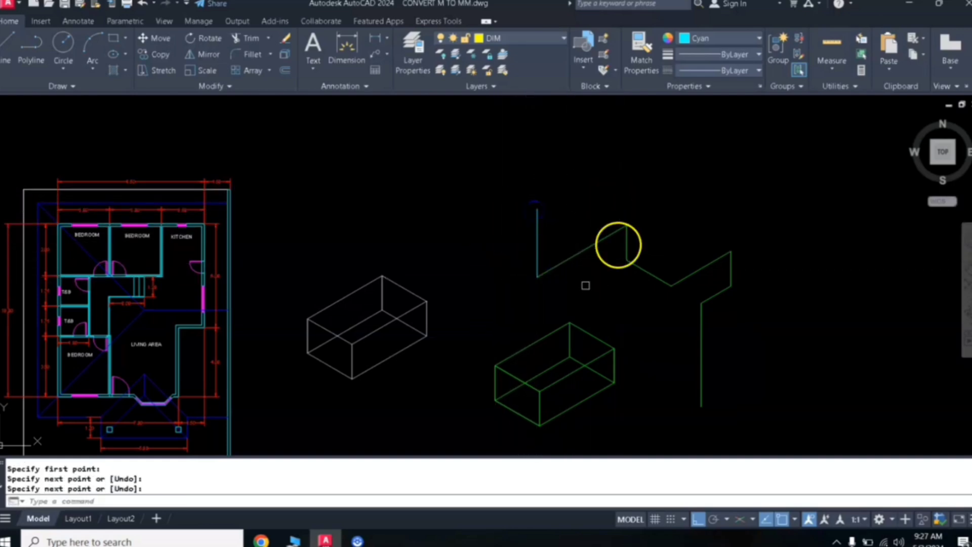
# - Examine the junction between the new vertical cyan line and the green chain's left endpoint up close
pyautogui.scroll(8, 537, 278)
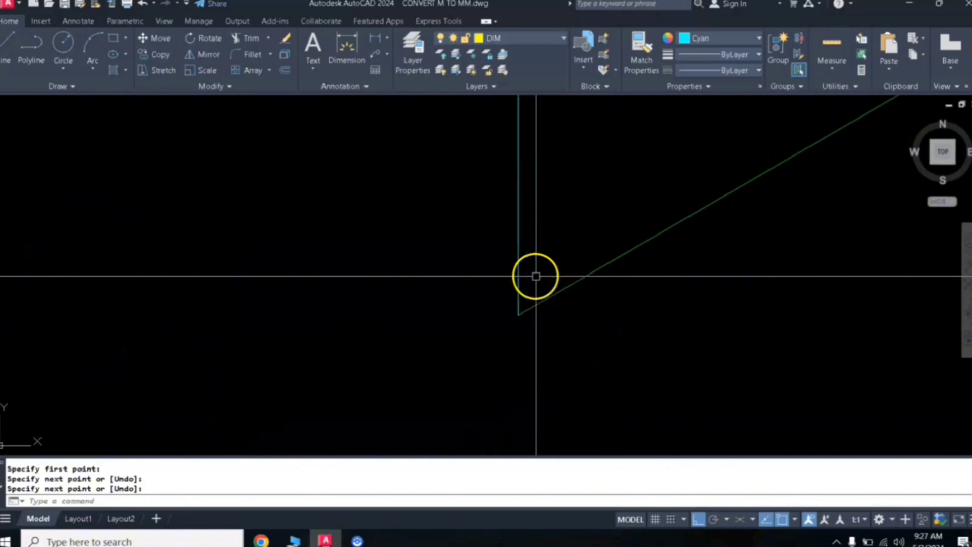
pyautogui.scroll(5, 532, 299)
pyautogui.scroll(4, 467, 358)
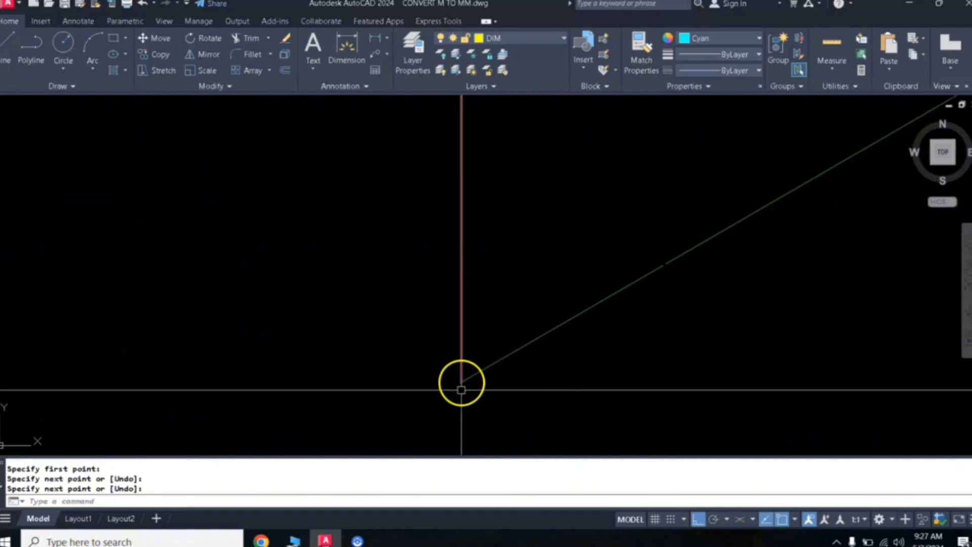
pyautogui.scroll(-3, 460, 384)
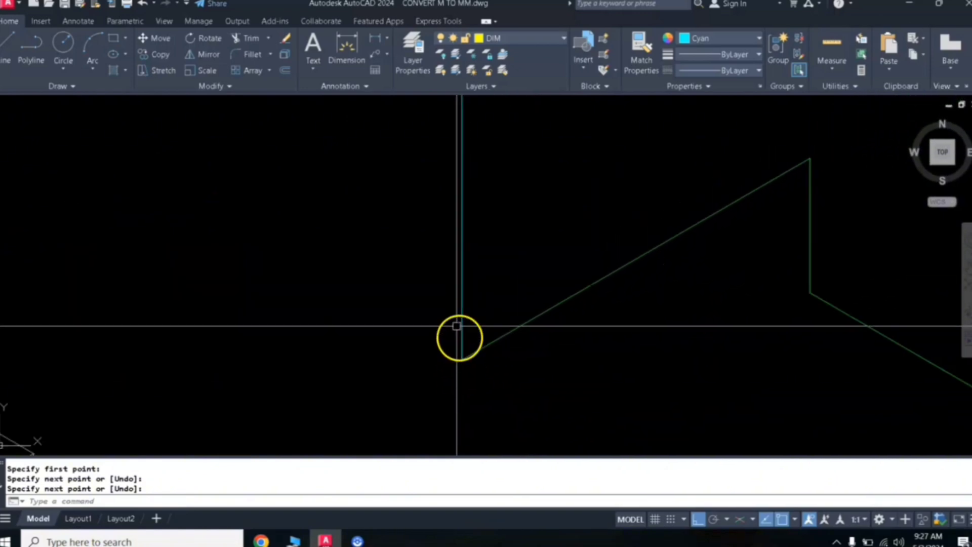
pyautogui.scroll(-6, 457, 326)
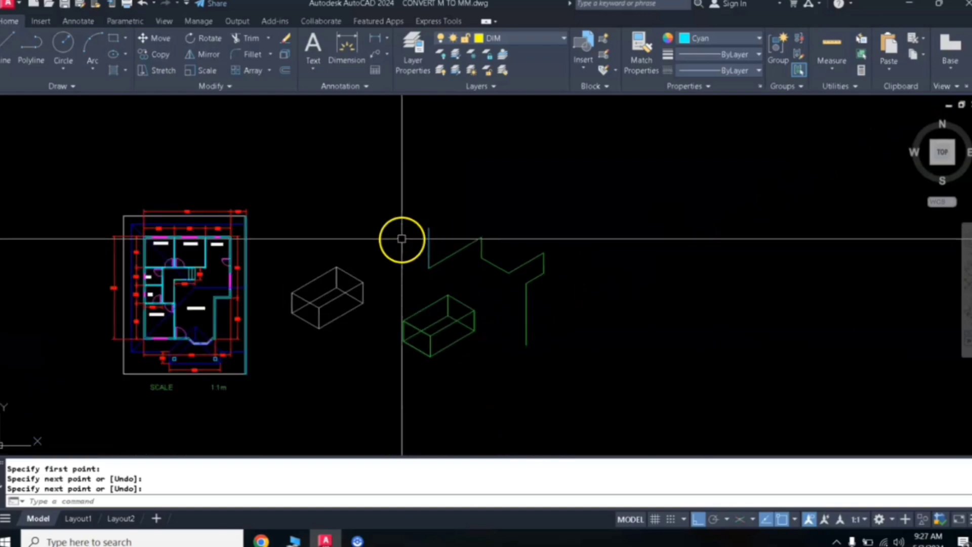
pyautogui.moveTo(401, 238)
pyautogui.mouseDown(button='middle')
pyautogui.moveTo(465, 272)
pyautogui.moveTo(460, 254)
pyautogui.mouseUp(button='middle')
pyautogui.scroll(4, 465, 272)
pyautogui.scroll(-3, 445, 284)
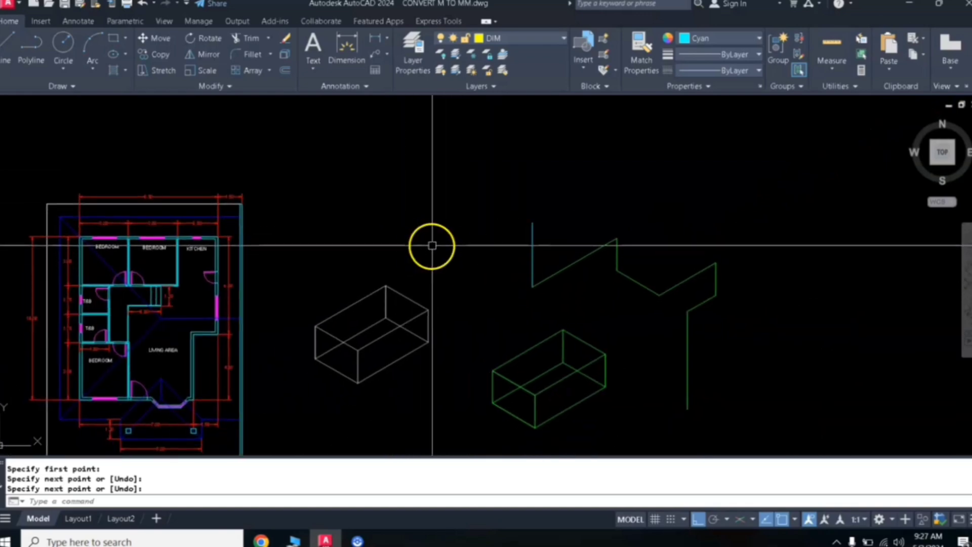
# - Review the object snap shortcut options and the snap modes enabled in the Osnap settings
pyautogui.keyDown('shift'); pyautogui.rightClick(471, 255); pyautogui.keyUp('shift')
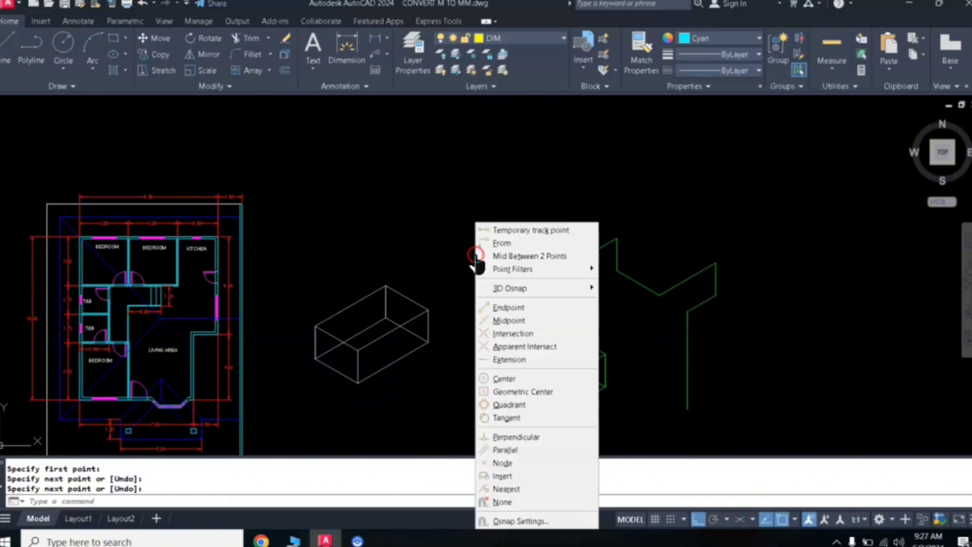
pyautogui.click(521, 522)
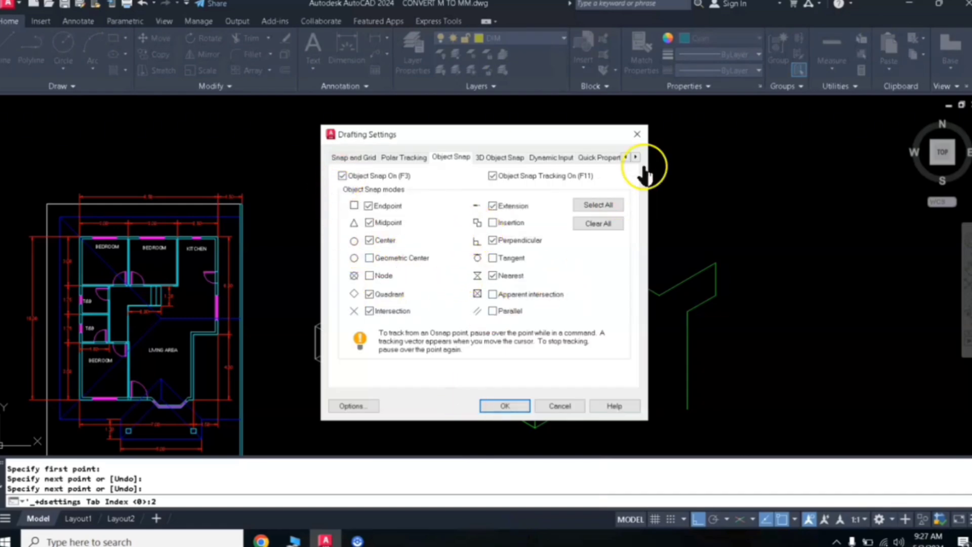
pyautogui.click(637, 136)
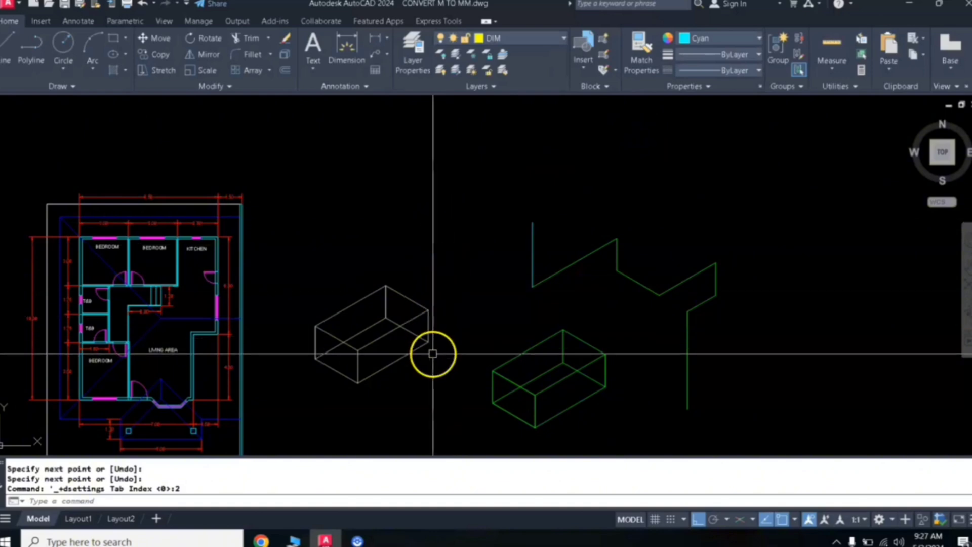
pyautogui.keyDown('shift'); pyautogui.rightClick(477, 241); pyautogui.keyUp('shift')
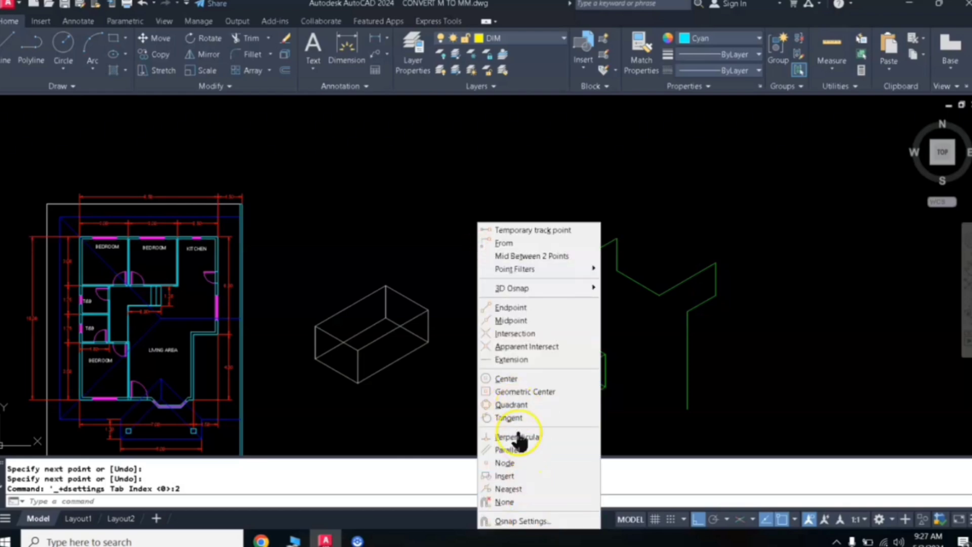
pyautogui.click(518, 523)
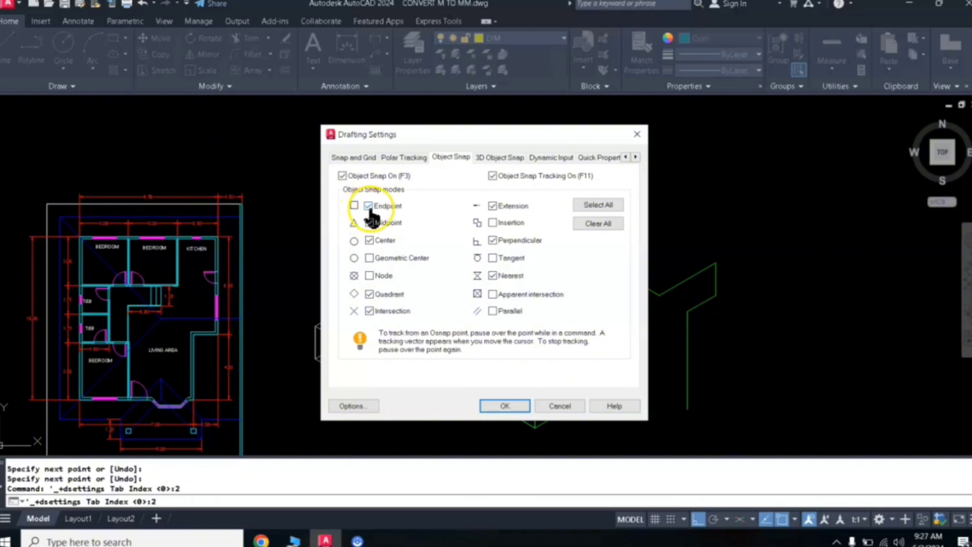
pyautogui.click(509, 408)
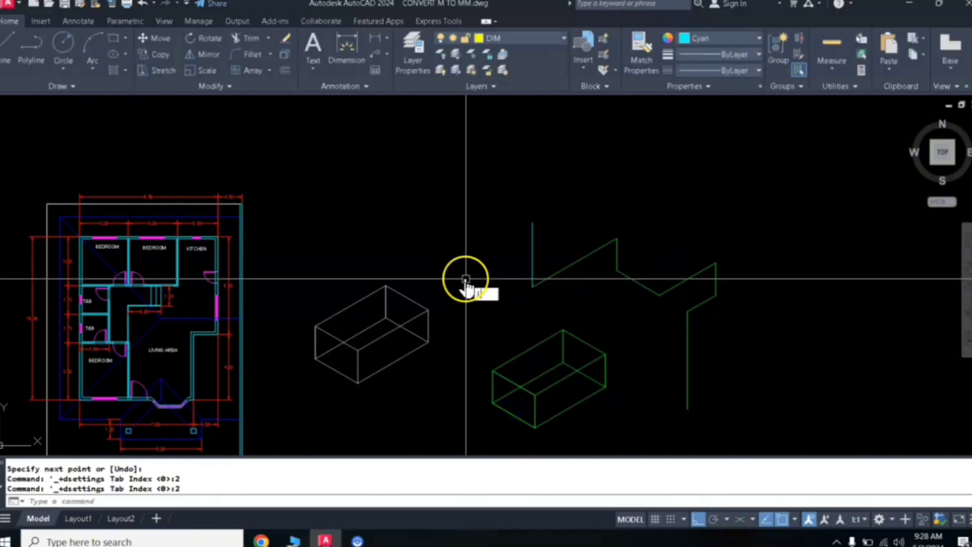
# - Draw a horizontal line to the right from the bottom end of the green line chain and inspect where they meet
pyautogui.write('l')
pyautogui.press('Return')
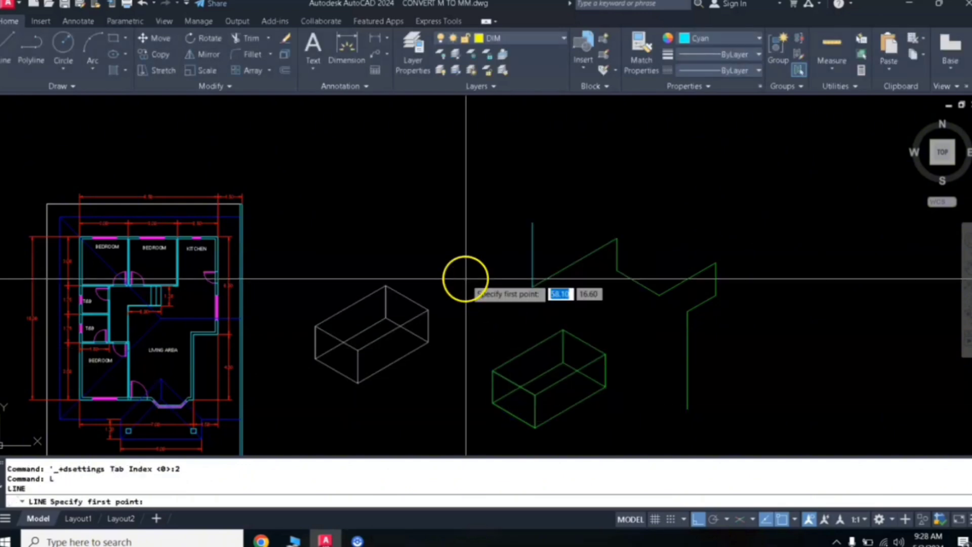
pyautogui.click(687, 409)
pyautogui.click(748, 386)
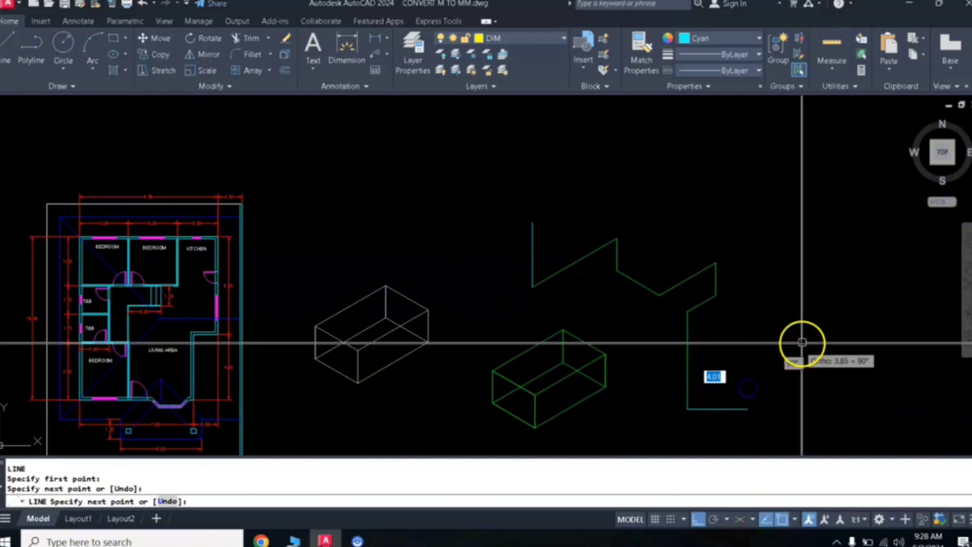
pyautogui.press('Return')
pyautogui.scroll(6, 693, 411)
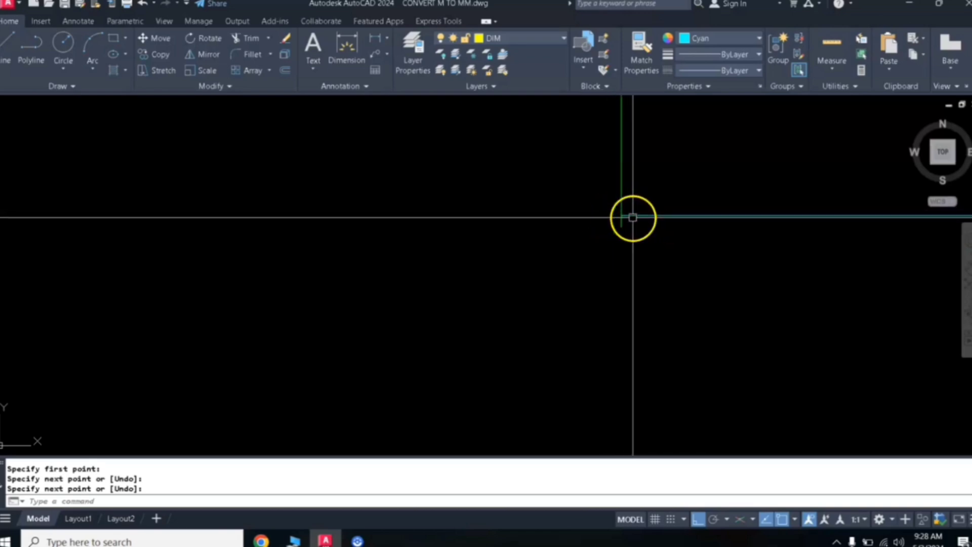
# - Erase the horizontal cyan line at the bottom end of the green line chain
pyautogui.scroll(-6, 634, 216)
pyautogui.moveTo(674, 193); pyautogui.dragTo(660, 246, button='middle')
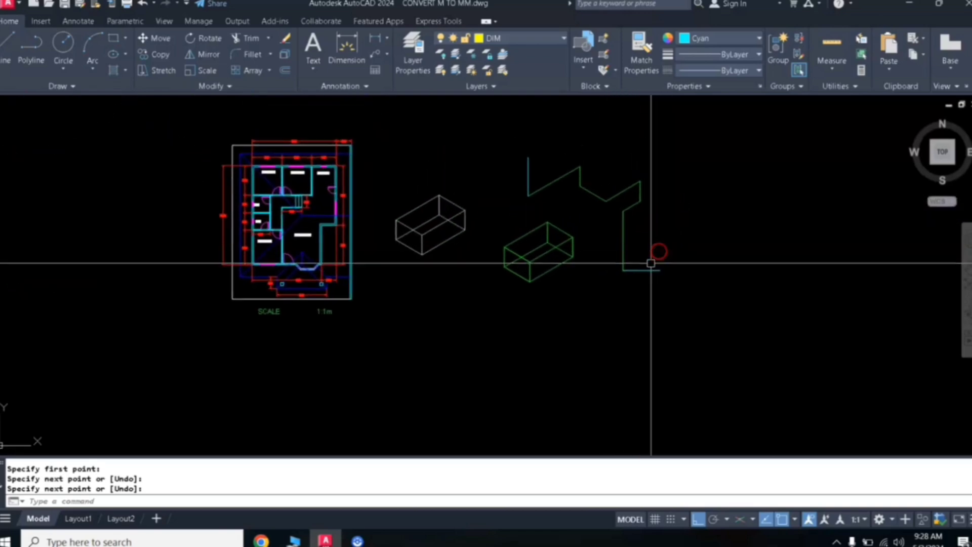
pyautogui.click(648, 270)
pyautogui.press('Return')
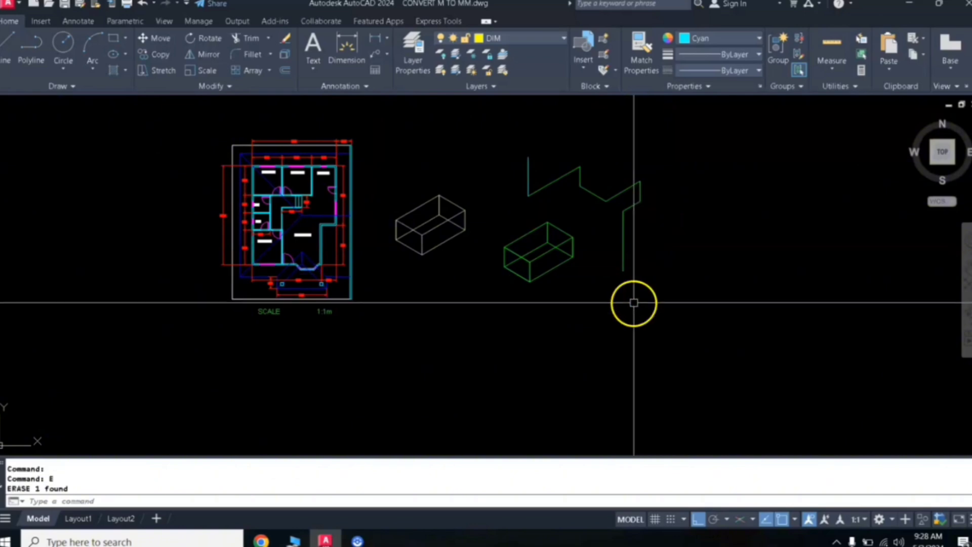
# - Start a line and make sure the Endpoint object snap mode is enabled in the Osnap settings
pyautogui.write('L')
pyautogui.press('Return')
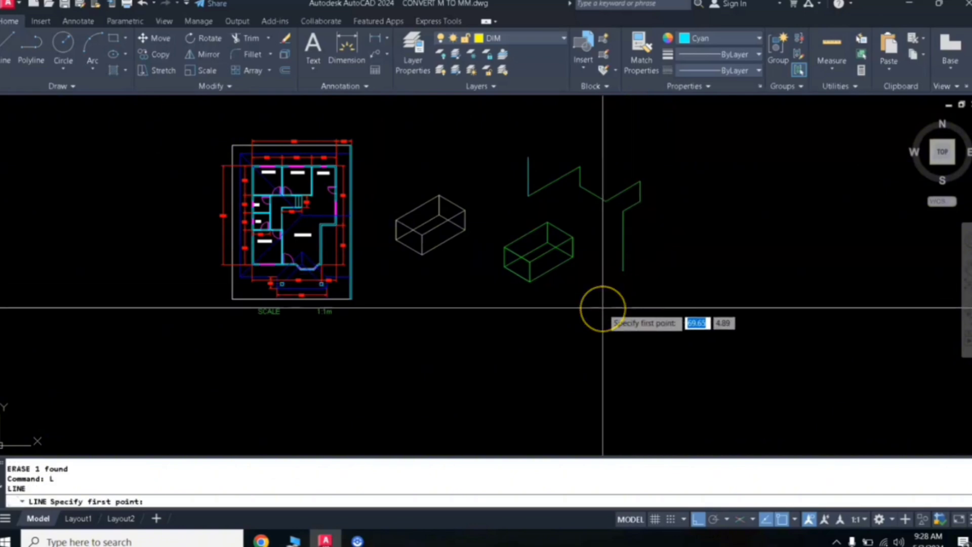
pyautogui.keyDown('shift'); pyautogui.rightClick(602, 307); pyautogui.keyUp('shift')
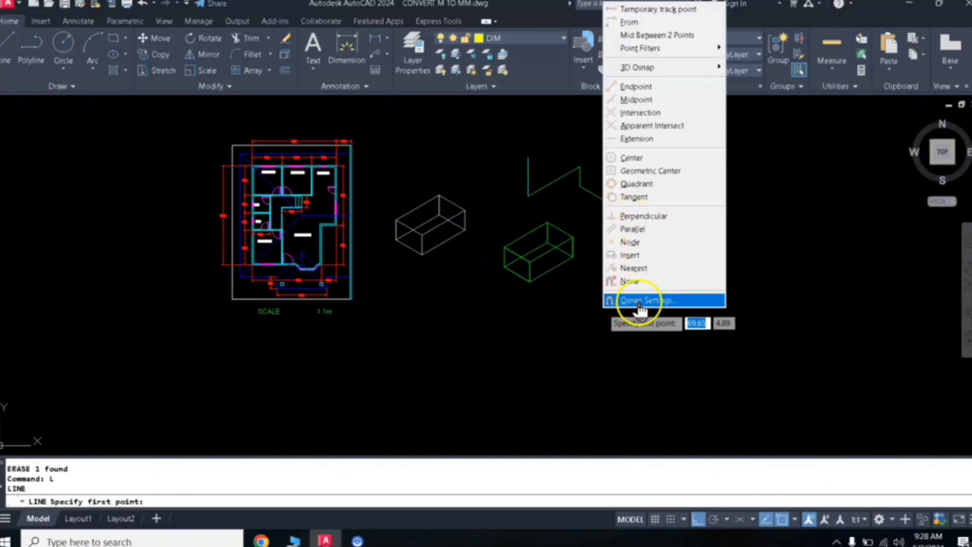
pyautogui.click(637, 301)
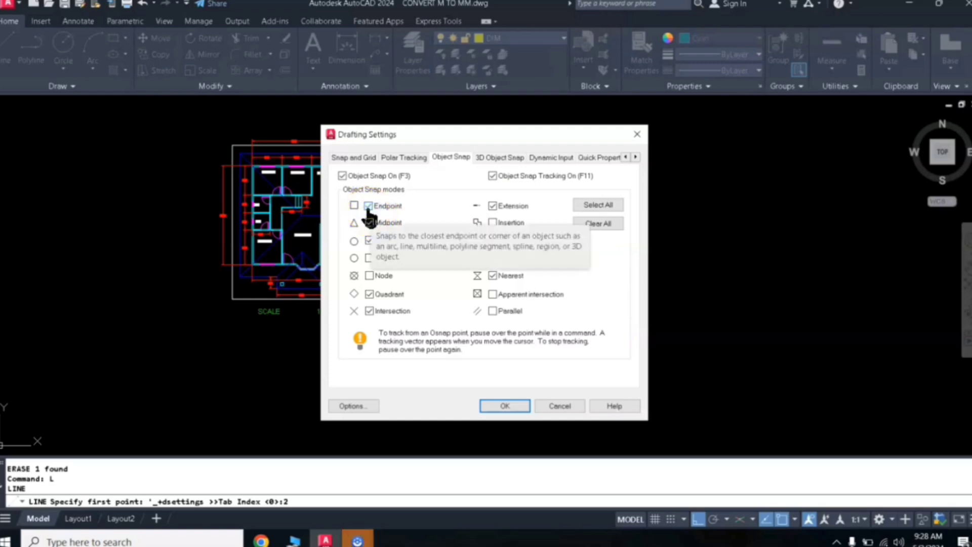
pyautogui.click(499, 405)
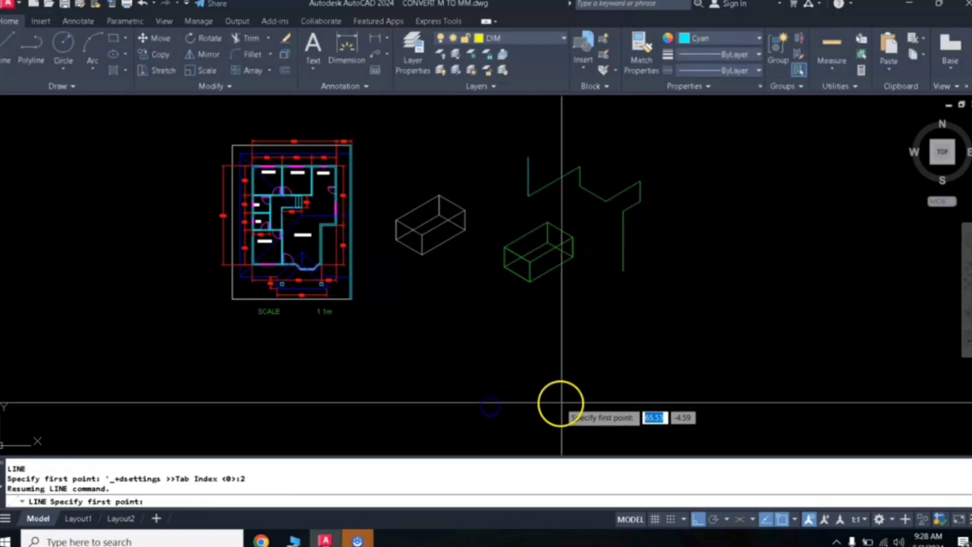
# - Draw a horizontal line to the right from the bottom endpoint of the green line chain and inspect the junction
pyautogui.click(623, 272)
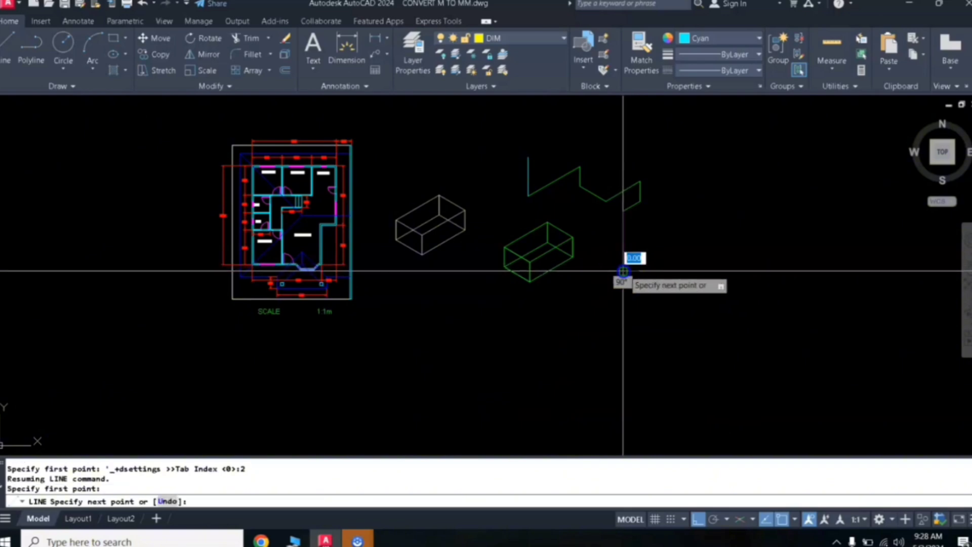
pyautogui.click(679, 261)
pyautogui.press('Return')
pyautogui.scroll(10, 636, 278)
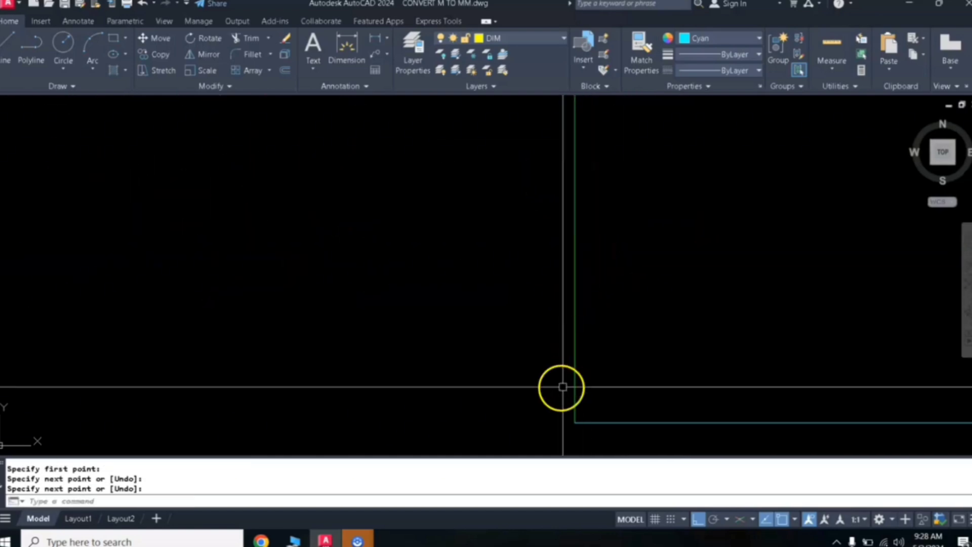
# - Draw a horizontal line to the right from the midpoint of the green chain's lowest vertical segment
pyautogui.scroll(-5, 560, 235)
pyautogui.moveTo(587, 192); pyautogui.dragTo(615, 290, button='middle')
pyautogui.write('l')
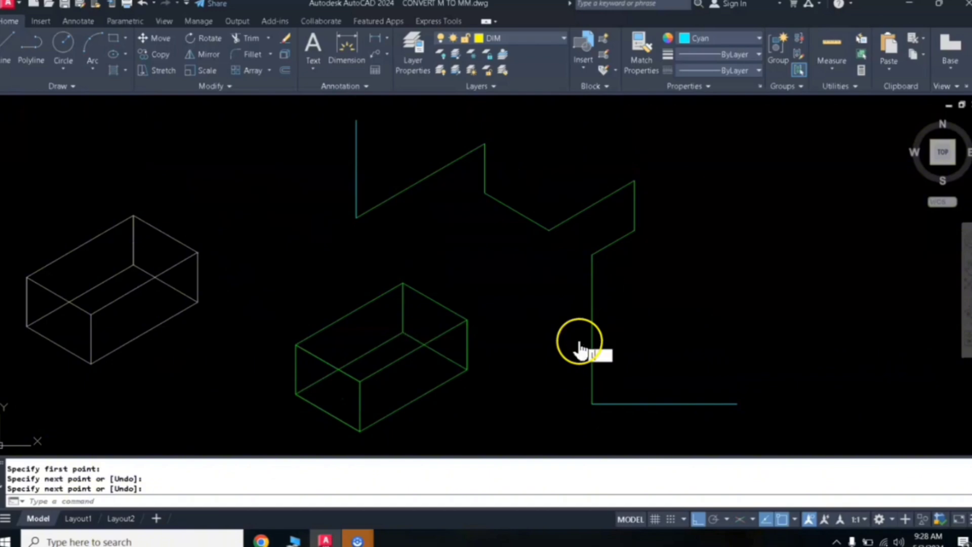
pyautogui.press('Return')
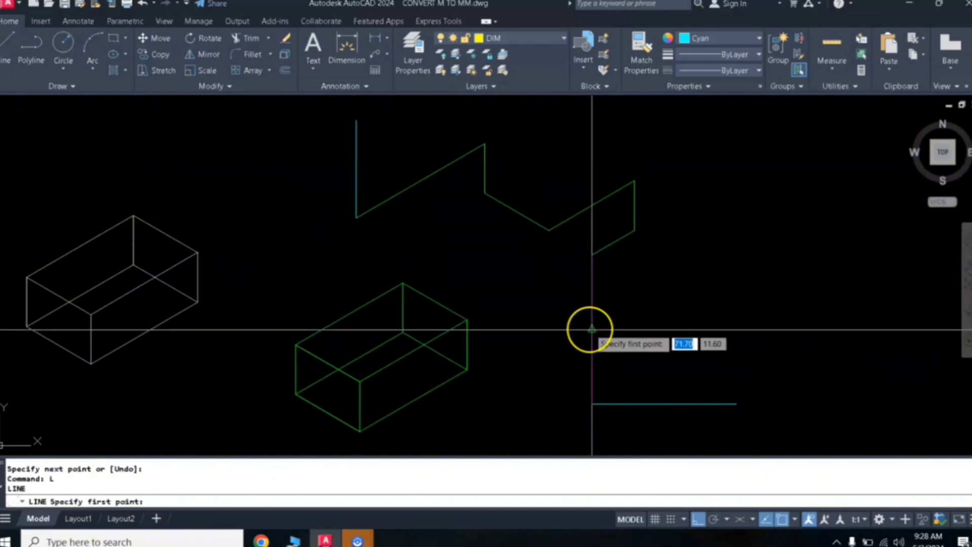
pyautogui.click(592, 329)
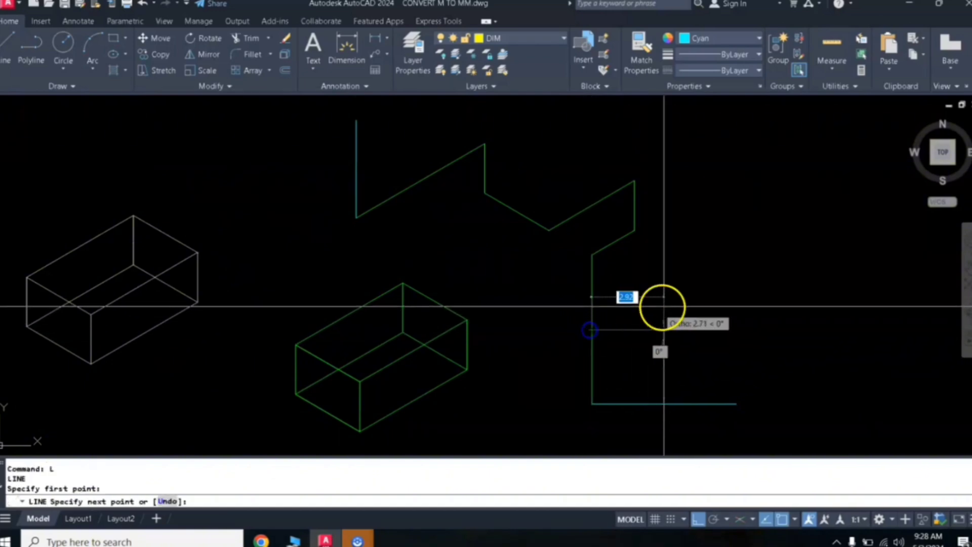
pyautogui.click(691, 302)
pyautogui.press('Return')
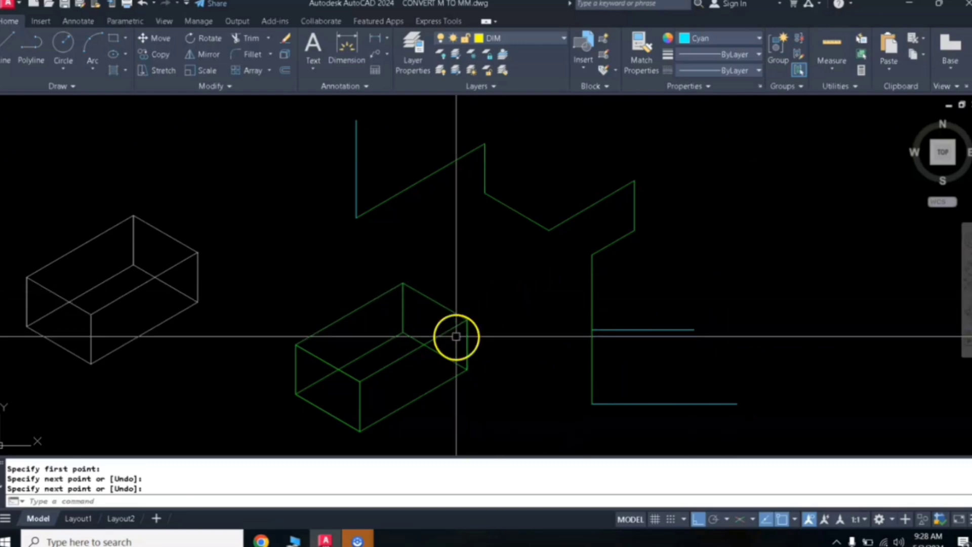
# - Turn off the Midpoint object snap and start a line to test snapping along the green box's edges
pyautogui.keyDown('shift'); pyautogui.rightClick(463, 293); pyautogui.keyUp('shift')
pyautogui.click(497, 521)
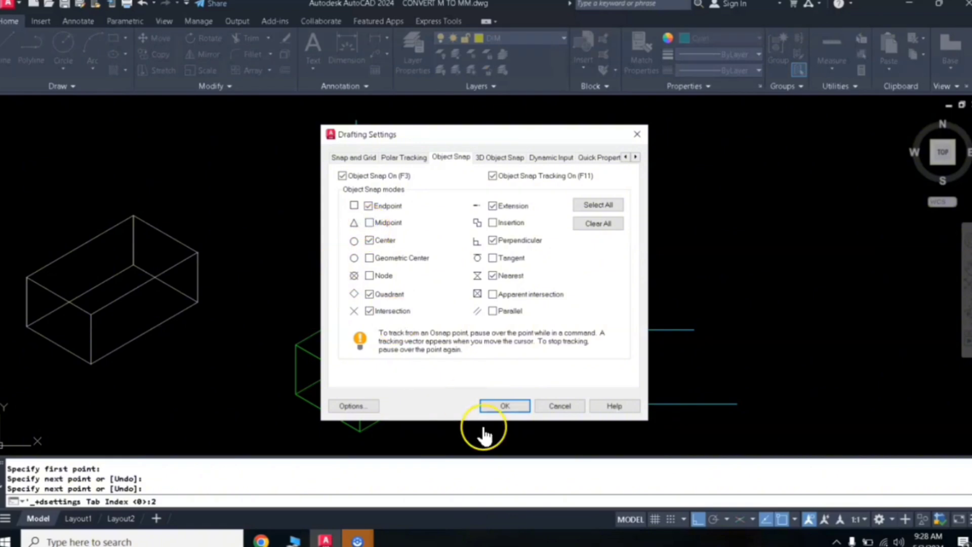
pyautogui.click(508, 408)
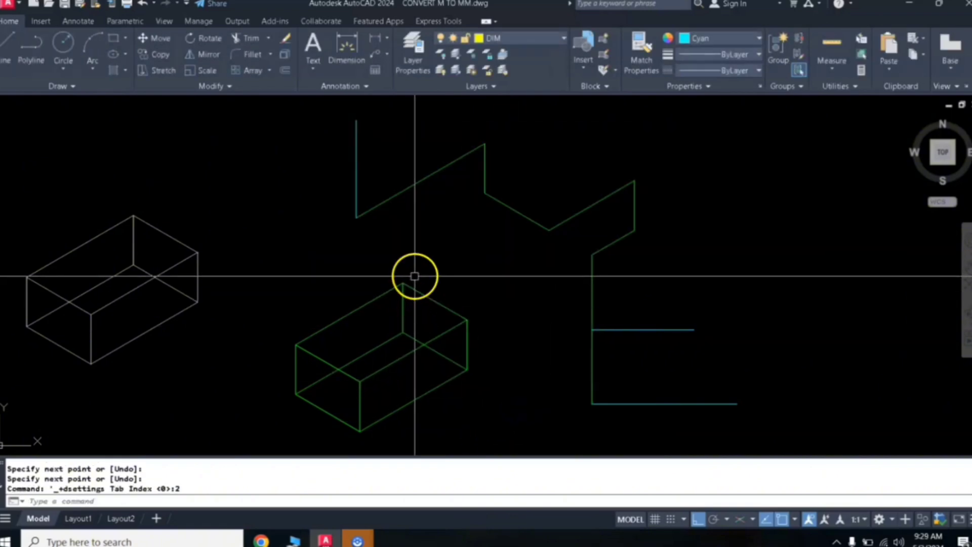
pyautogui.write('L')
pyautogui.press('Return')
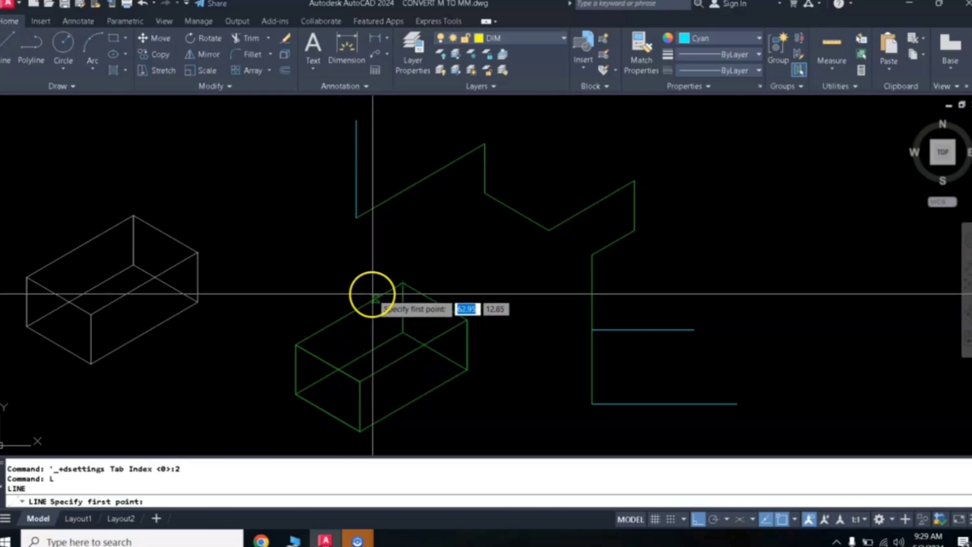
# - Turn the Midpoint object snap back on, keeping Center and Quadrant enabled, and cancel the pending line
pyautogui.keyDown('shift'); pyautogui.rightClick(296, 256); pyautogui.keyUp('shift')
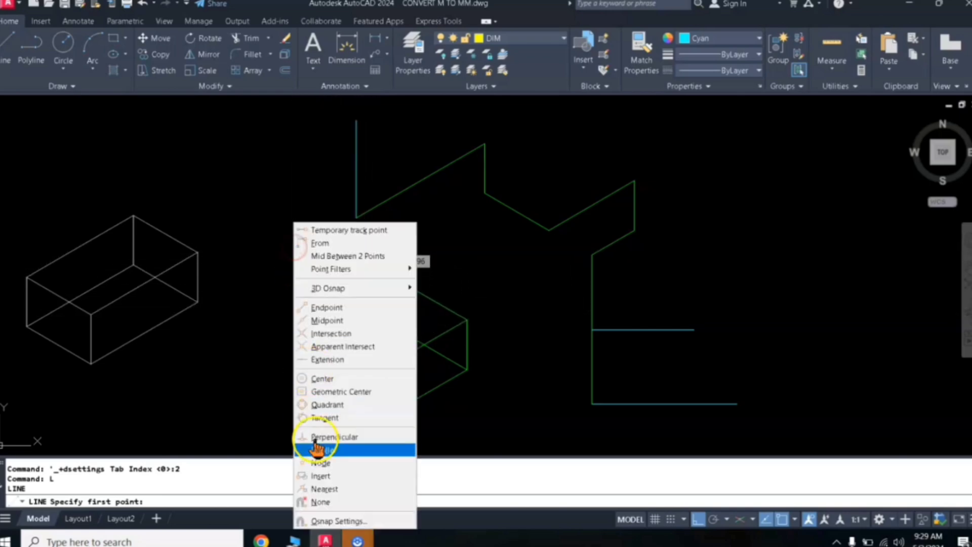
pyautogui.click(321, 521)
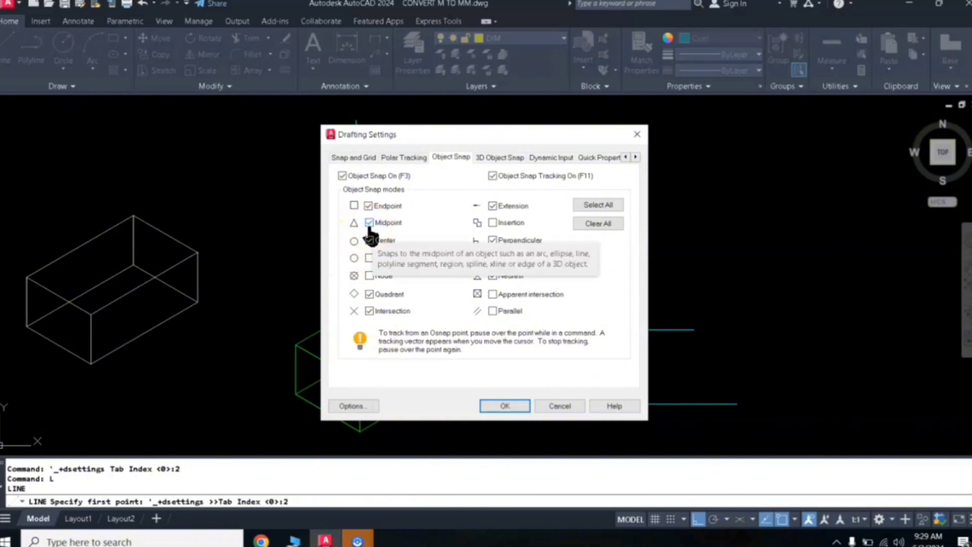
pyautogui.click(382, 242)
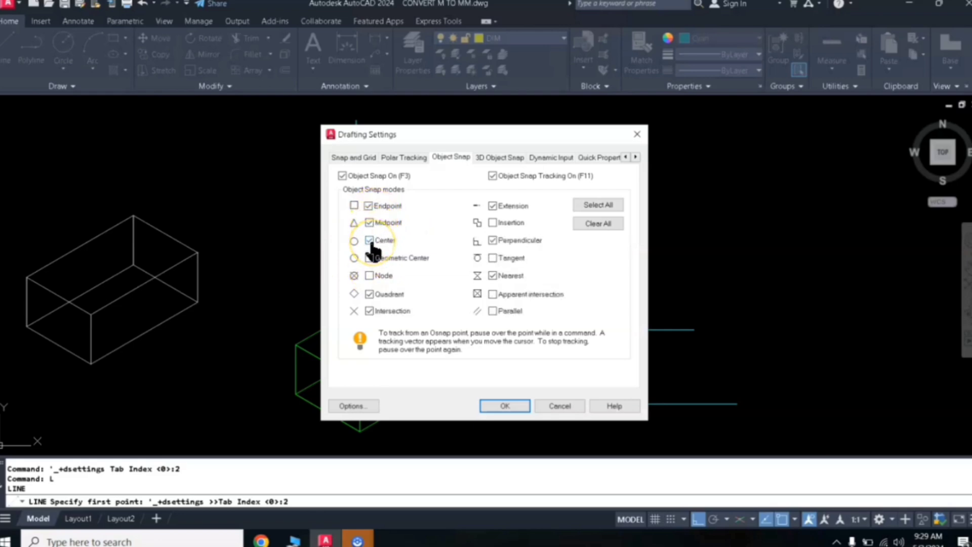
pyautogui.click(370, 295)
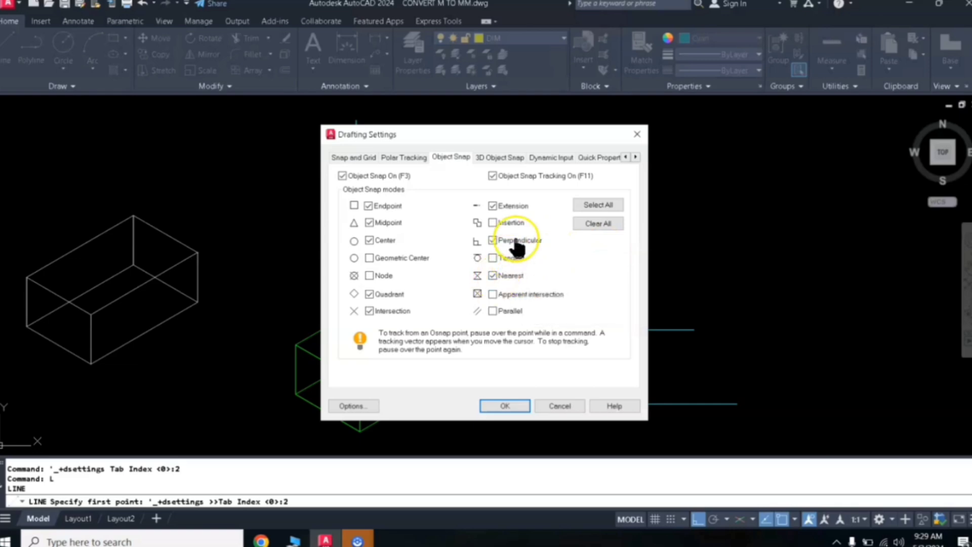
pyautogui.click(501, 407)
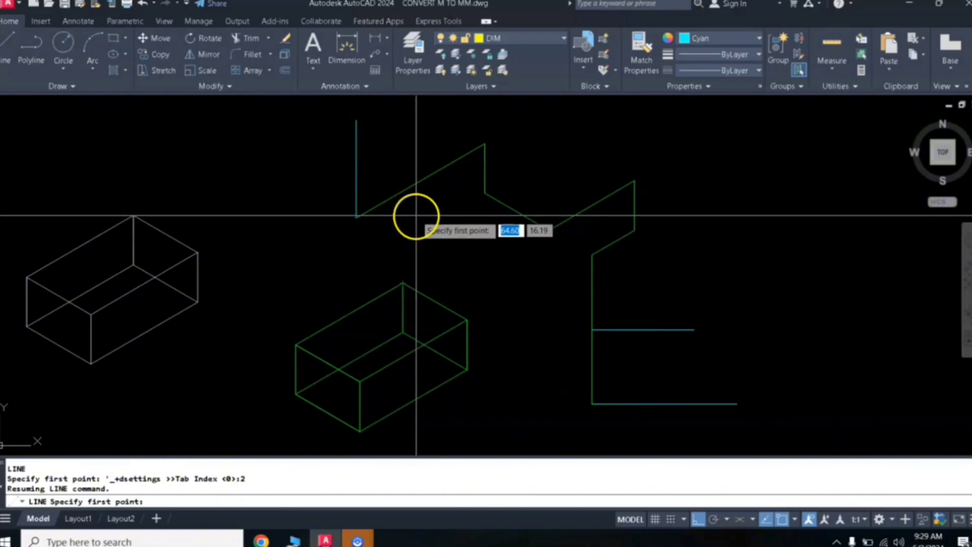
pyautogui.press('Escape')
# - Review the object snap switch and enabled snap modes through the OS command, opening the settings twice
pyautogui.write('O')
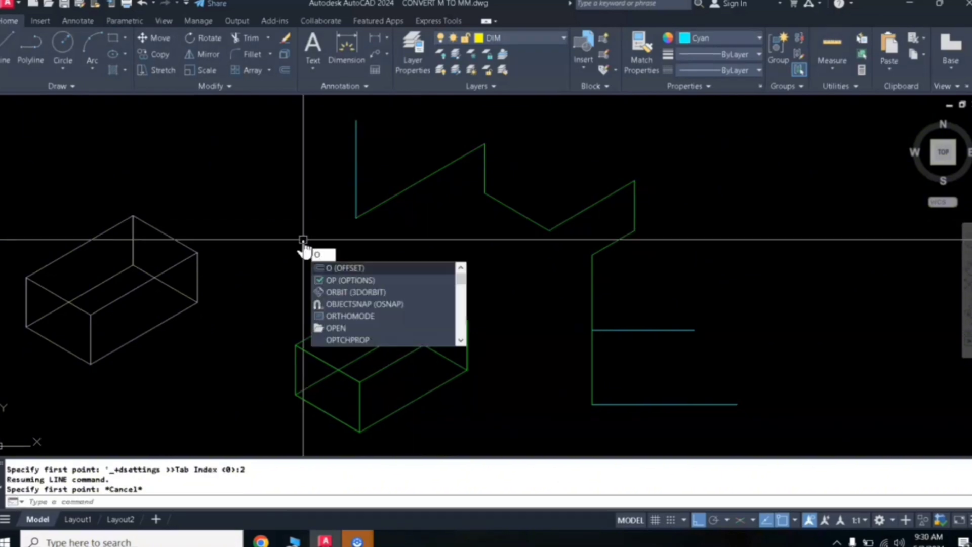
pyautogui.write('S')
pyautogui.press('Return')
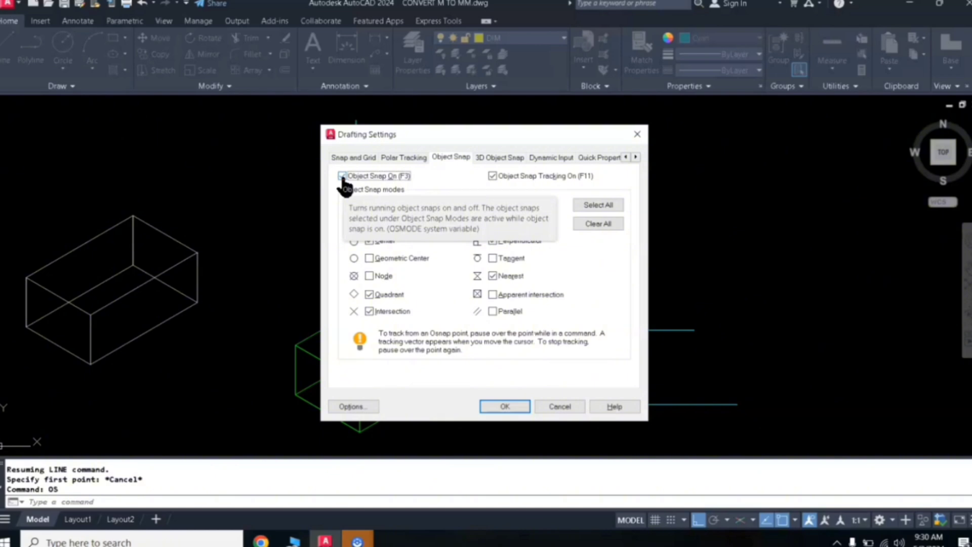
pyautogui.click(638, 134)
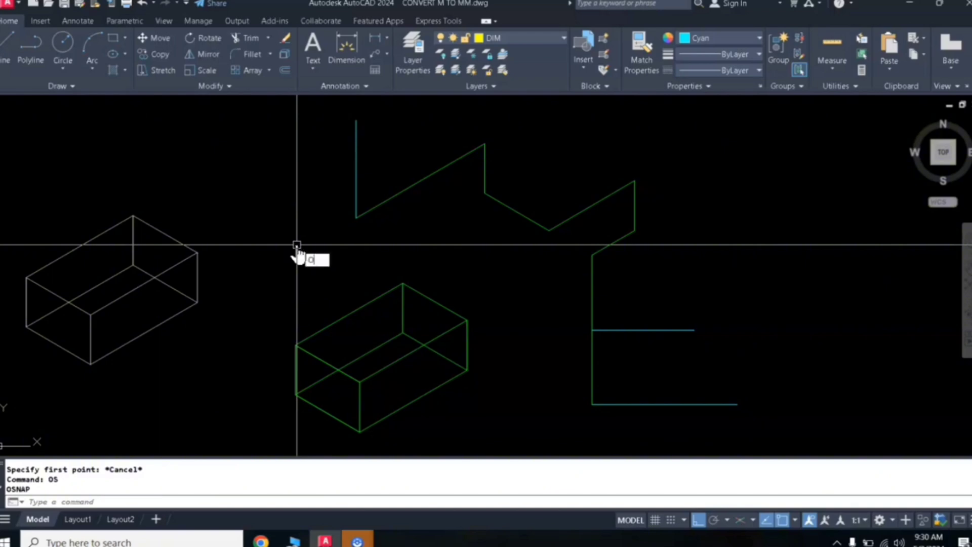
pyautogui.write('S')
pyautogui.press('Return')
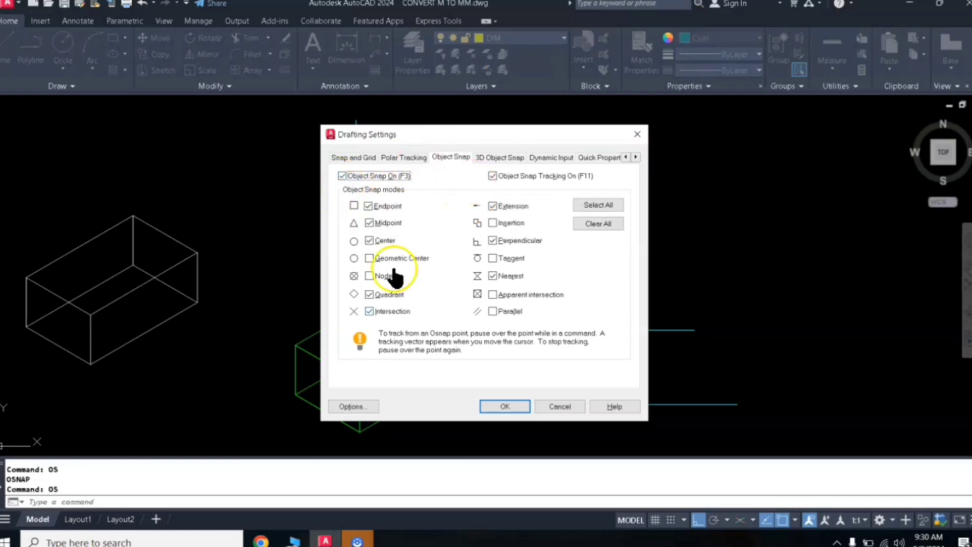
pyautogui.click(637, 135)
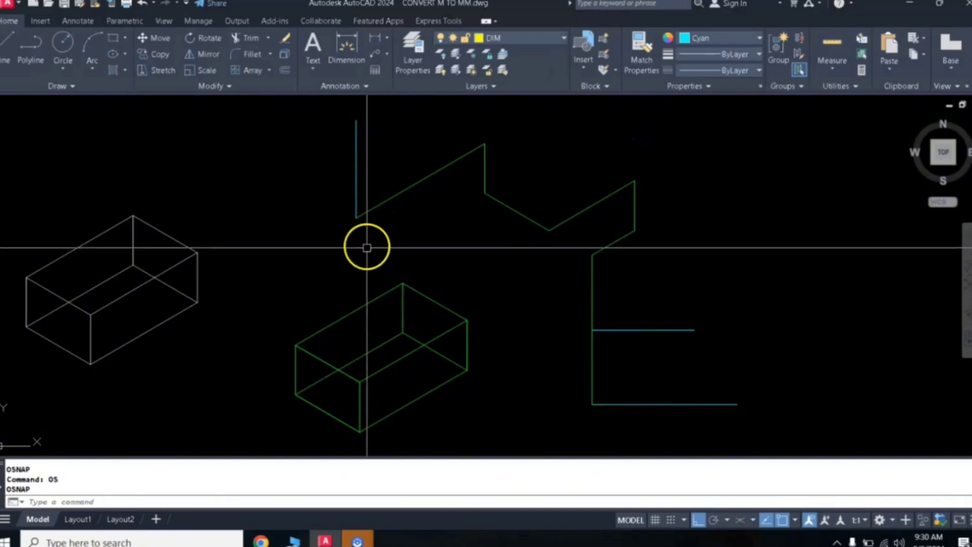
pyautogui.scroll(-4, 334, 280)
pyautogui.scroll(4, 460, 308)
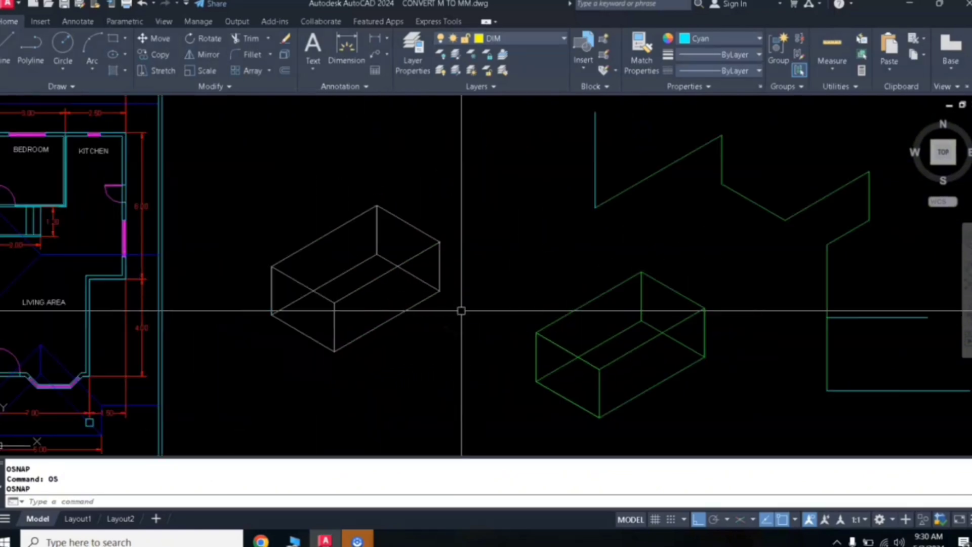
pyautogui.scroll(-1, 461, 310)
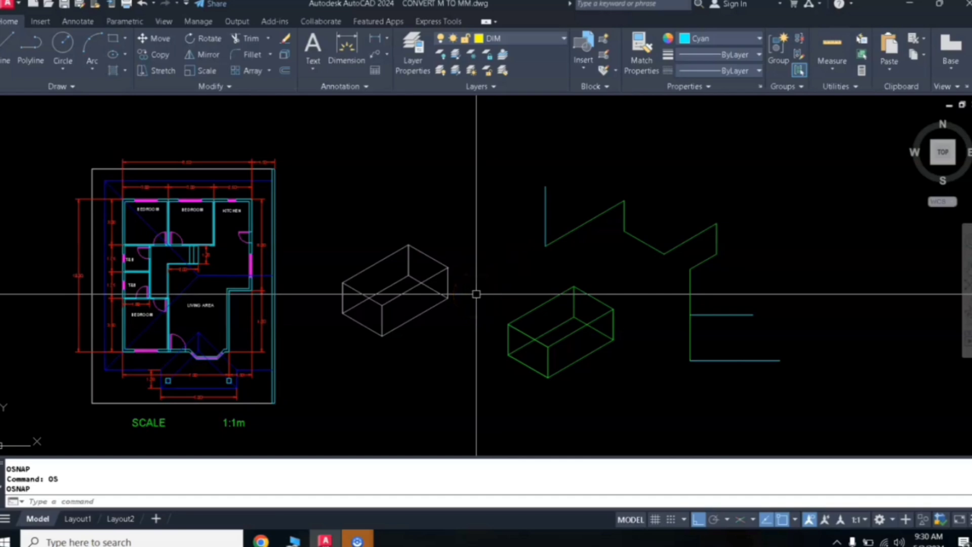
pyautogui.scroll(2, 476, 294)
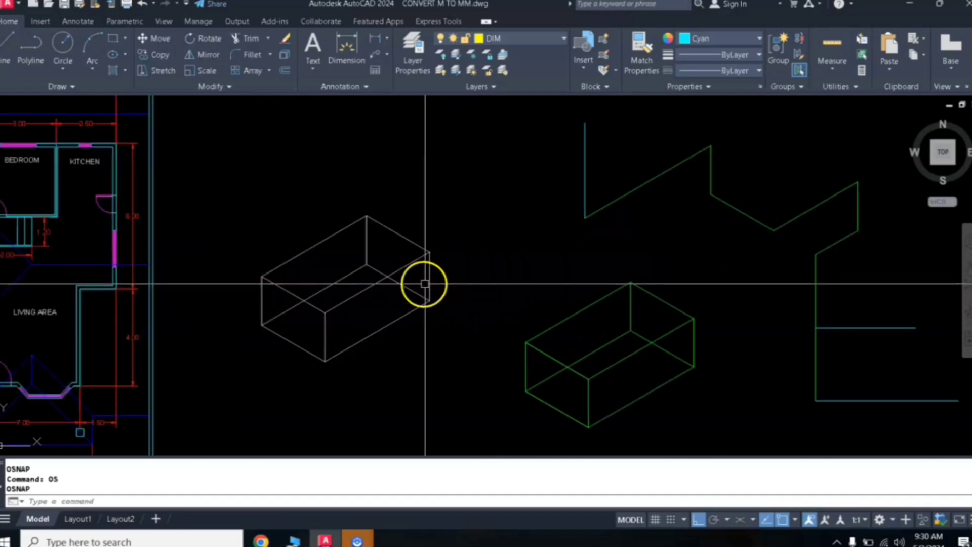
pyautogui.scroll(-2, 641, 260)
pyautogui.moveTo(426, 284); pyautogui.dragTo(646, 258, button='middle')
pyautogui.scroll(4, 423, 266)
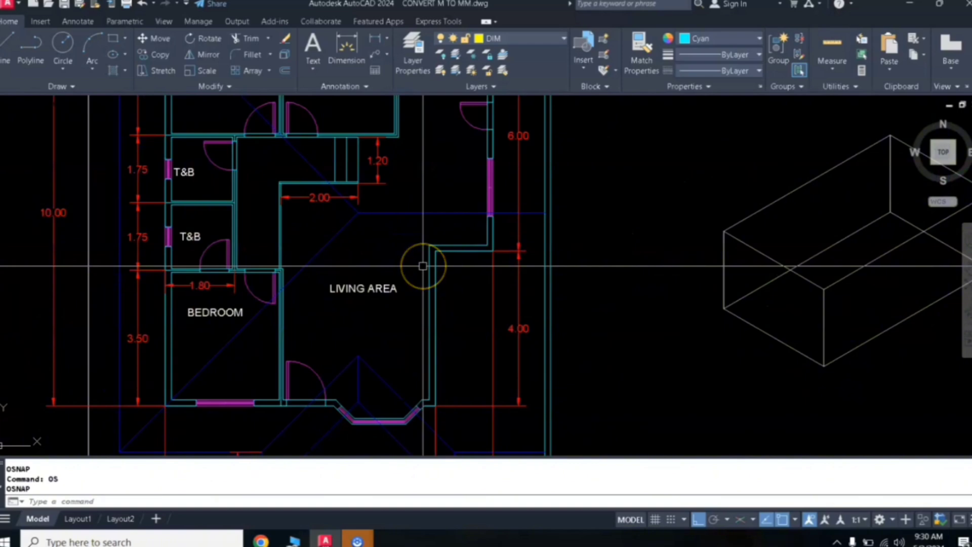
pyautogui.scroll(-4, 423, 266)
pyautogui.moveTo(570, 282); pyautogui.dragTo(442, 295, button='middle')
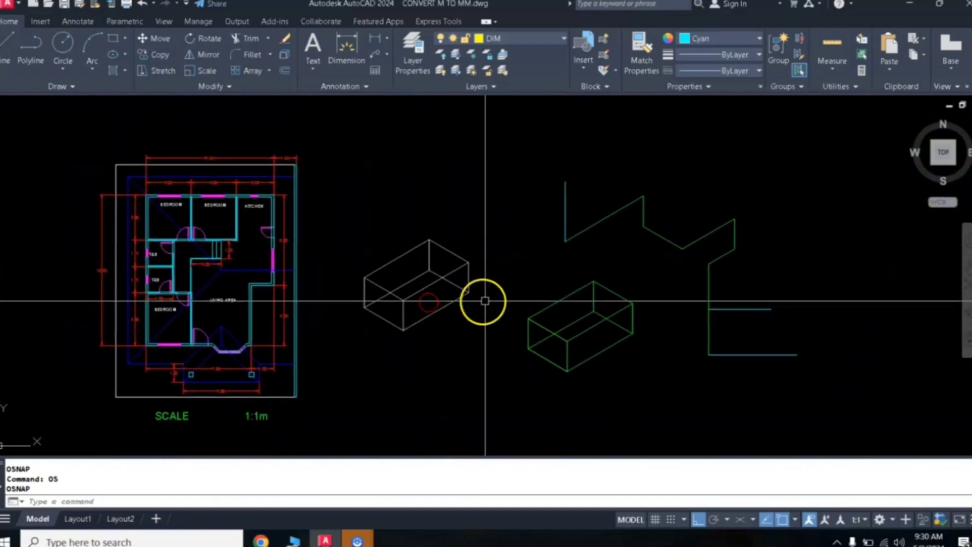
pyautogui.scroll(2, 485, 301)
pyautogui.scroll(-4, 512, 293)
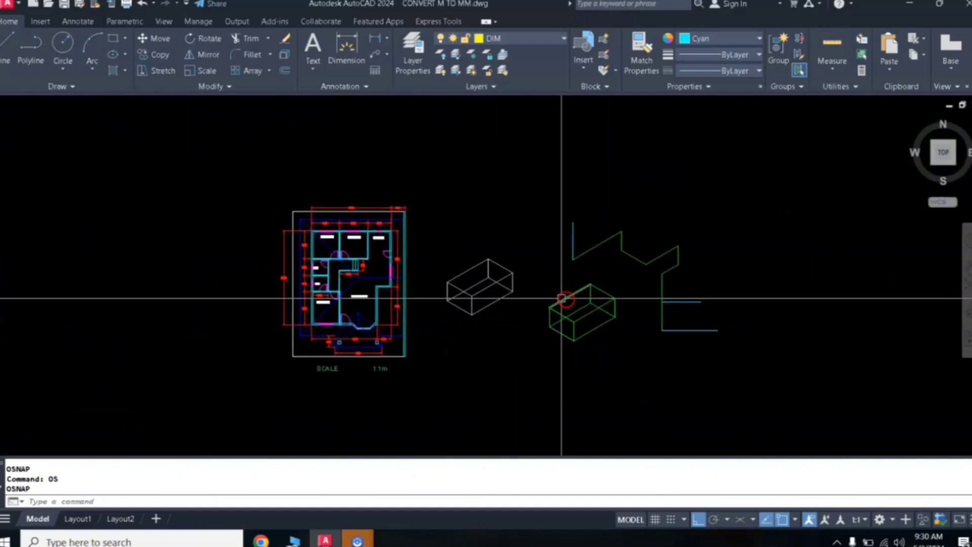